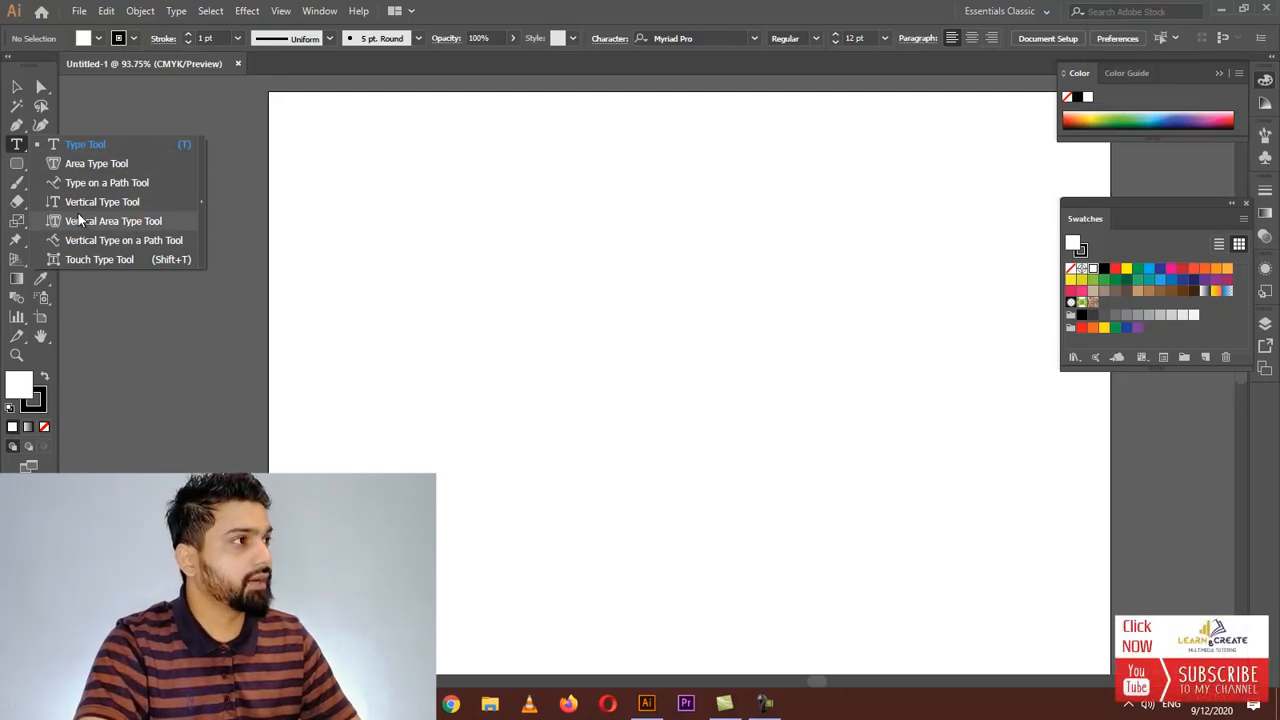
# Place a new point text object on the artboard with the Type Tool, then return to selection
pyautogui.click(95, 148)
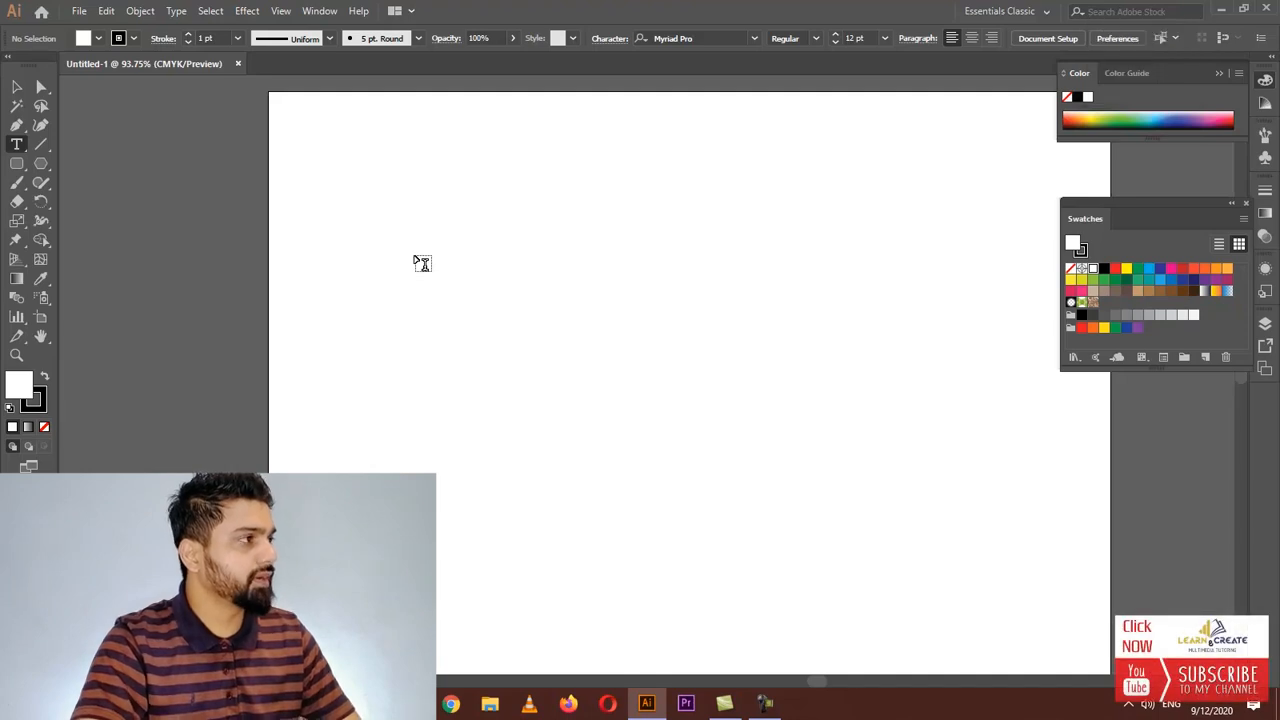
pyautogui.click(414, 254)
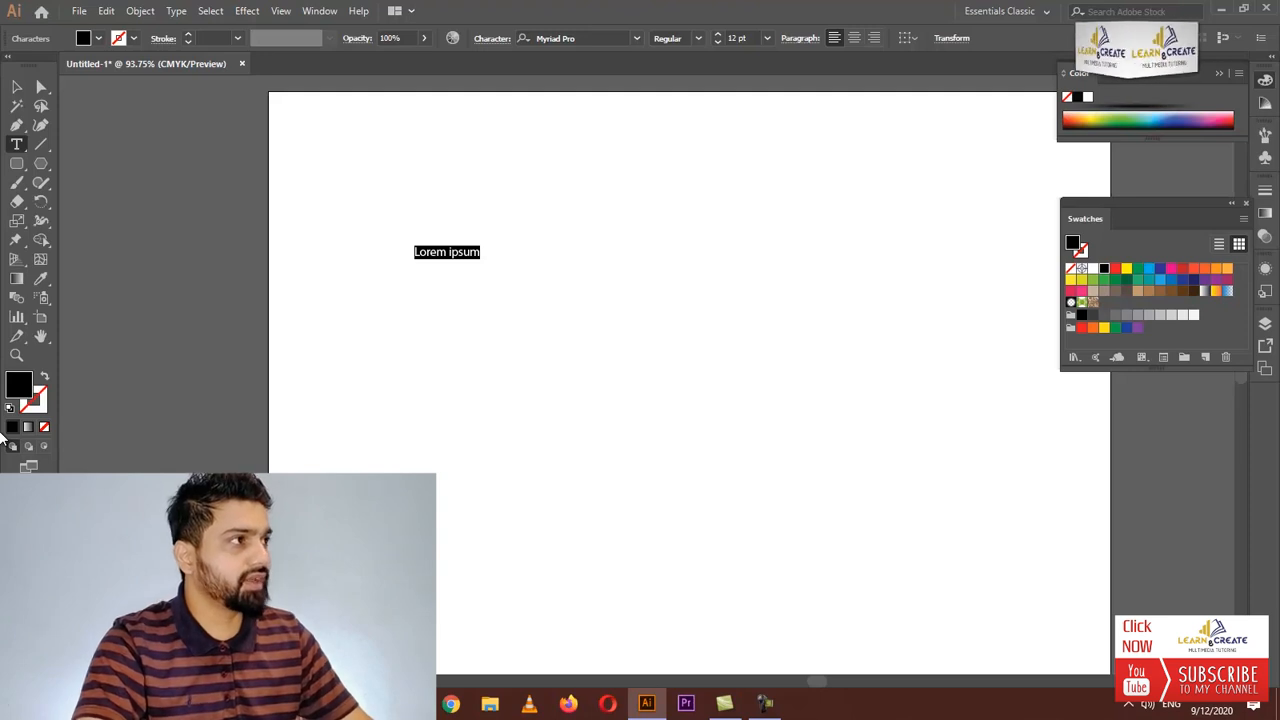
pyautogui.click(20, 86)
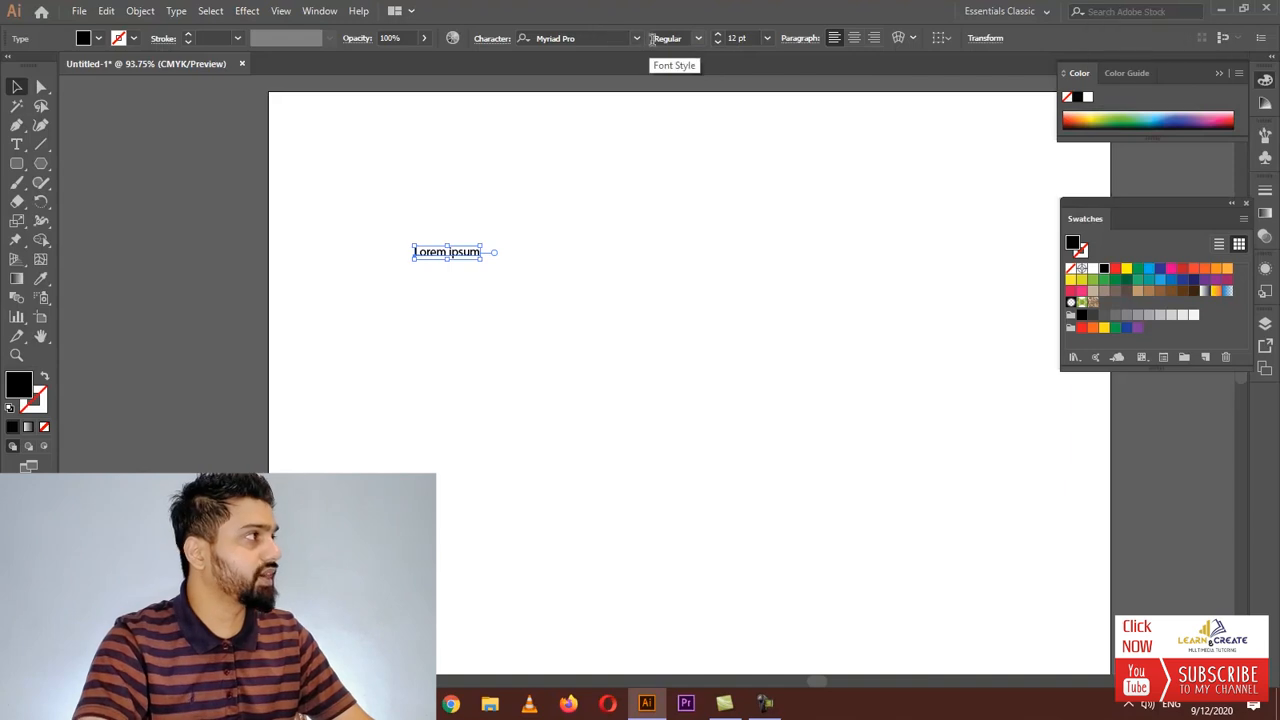
# Set the text size to 60 pt and nudge the text object slightly lower
pyautogui.click(768, 38)
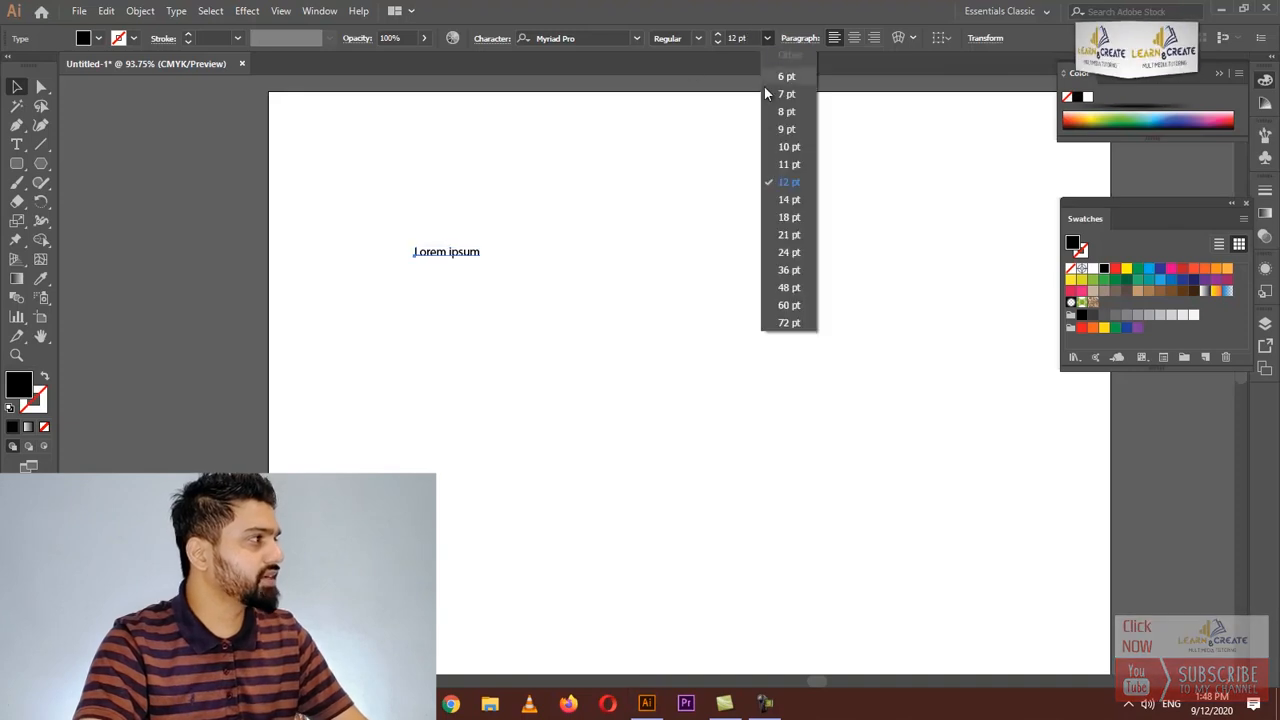
pyautogui.click(789, 305)
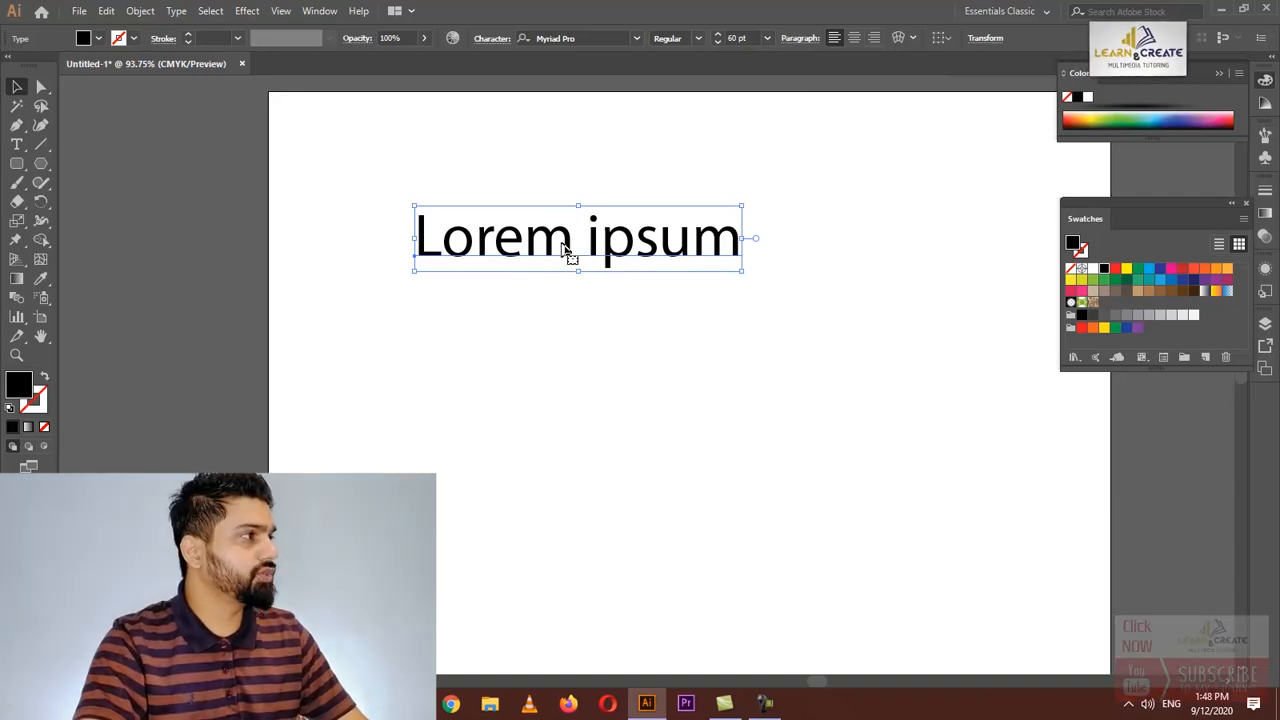
pyautogui.moveTo(556, 250); pyautogui.dragTo(580, 272)
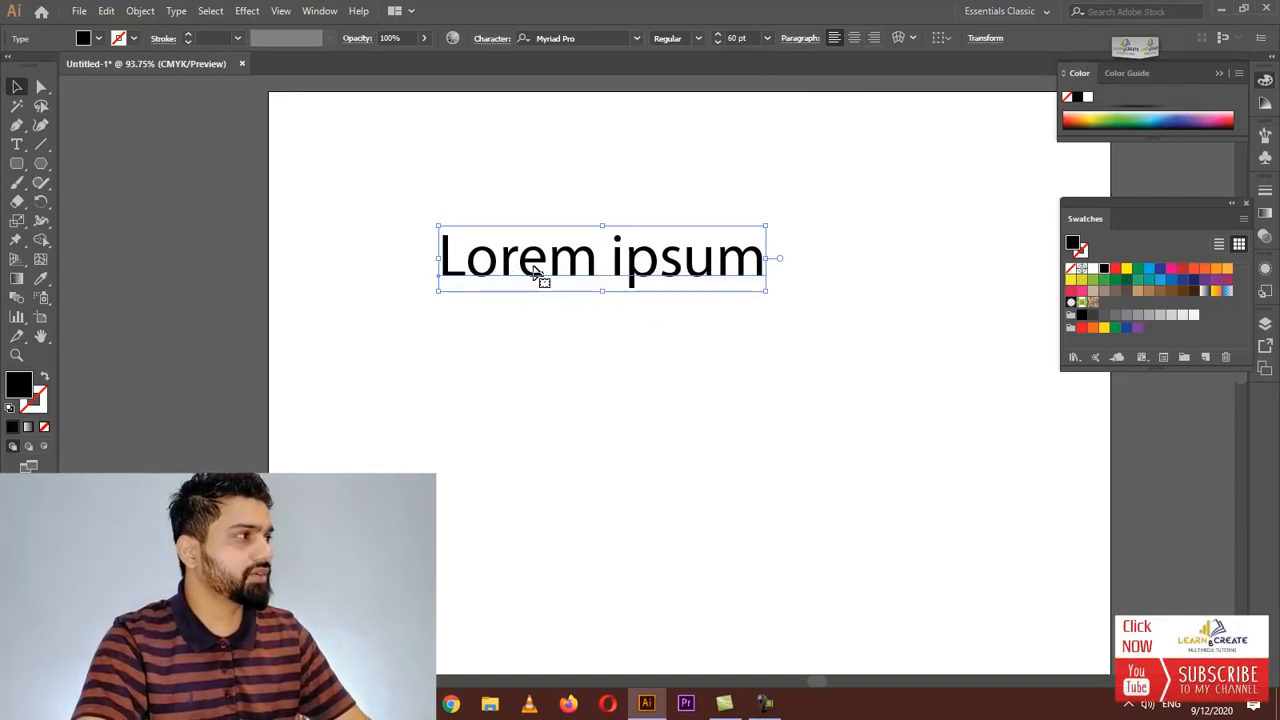
# Replace the placeholder text with "Learn and Create"
pyautogui.press('t')
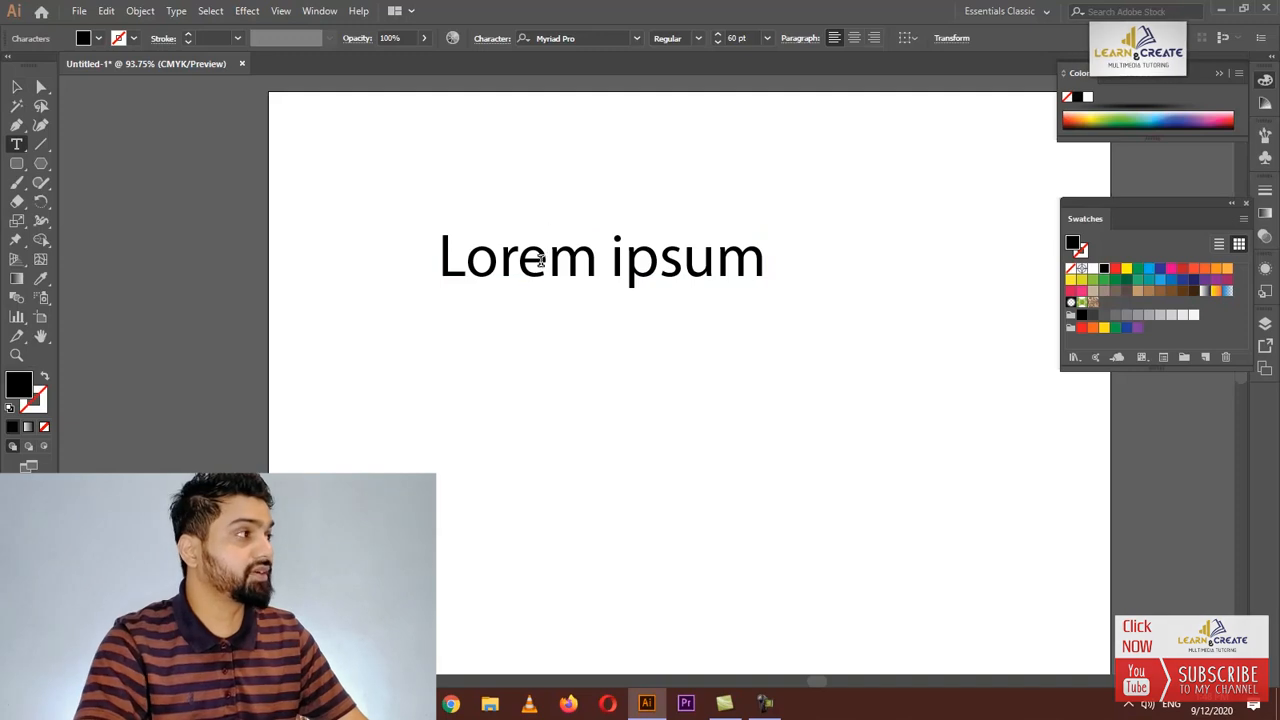
pyautogui.click(547, 258)
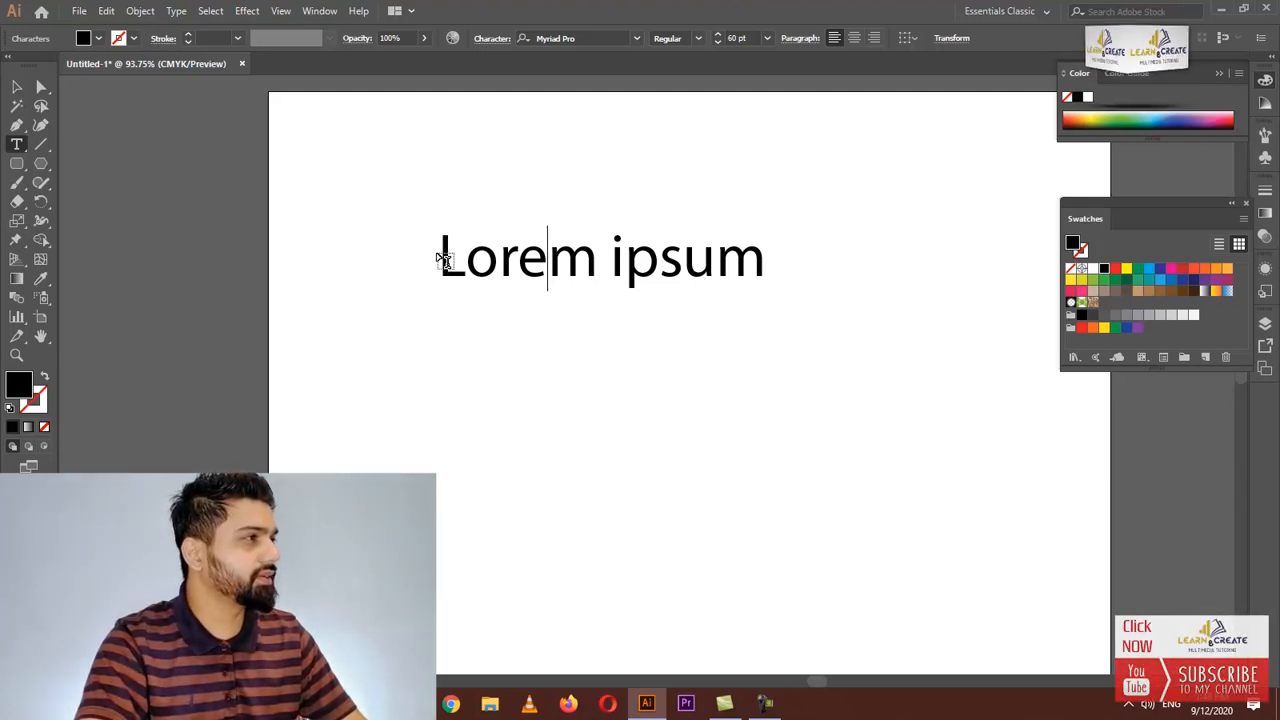
pyautogui.moveTo(441, 257); pyautogui.dragTo(789, 254)
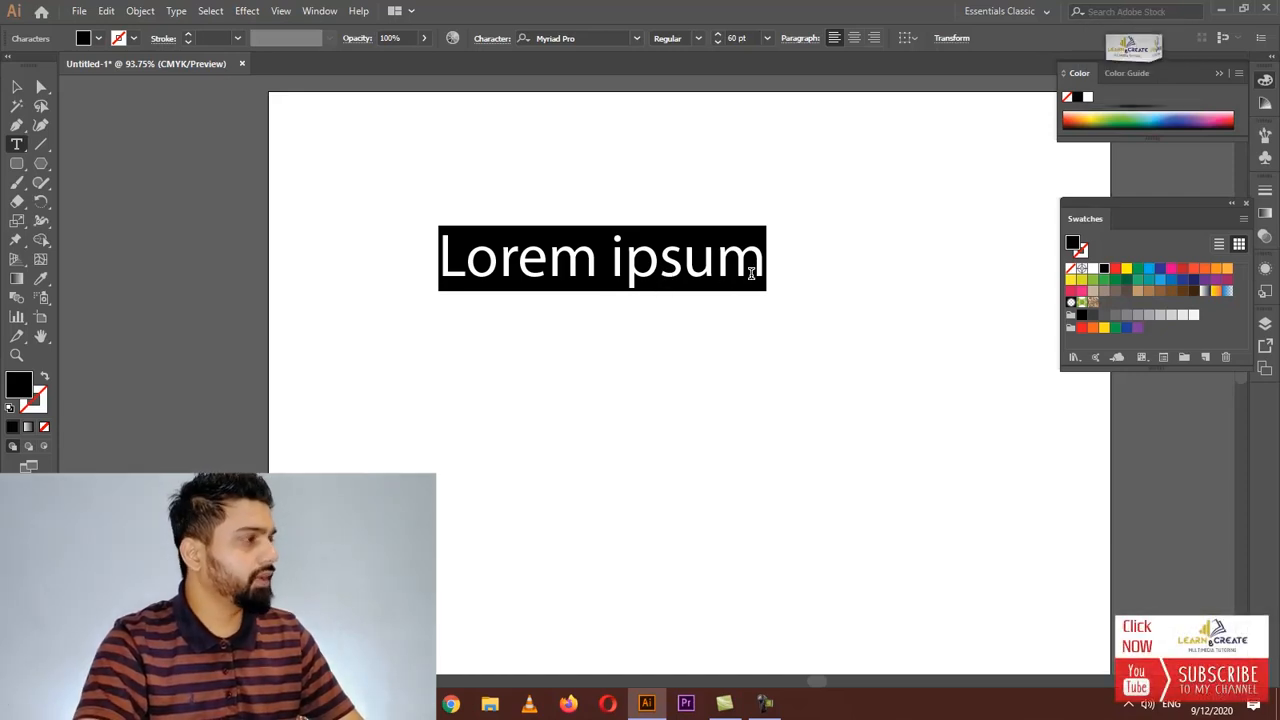
pyautogui.press('BackSpace')
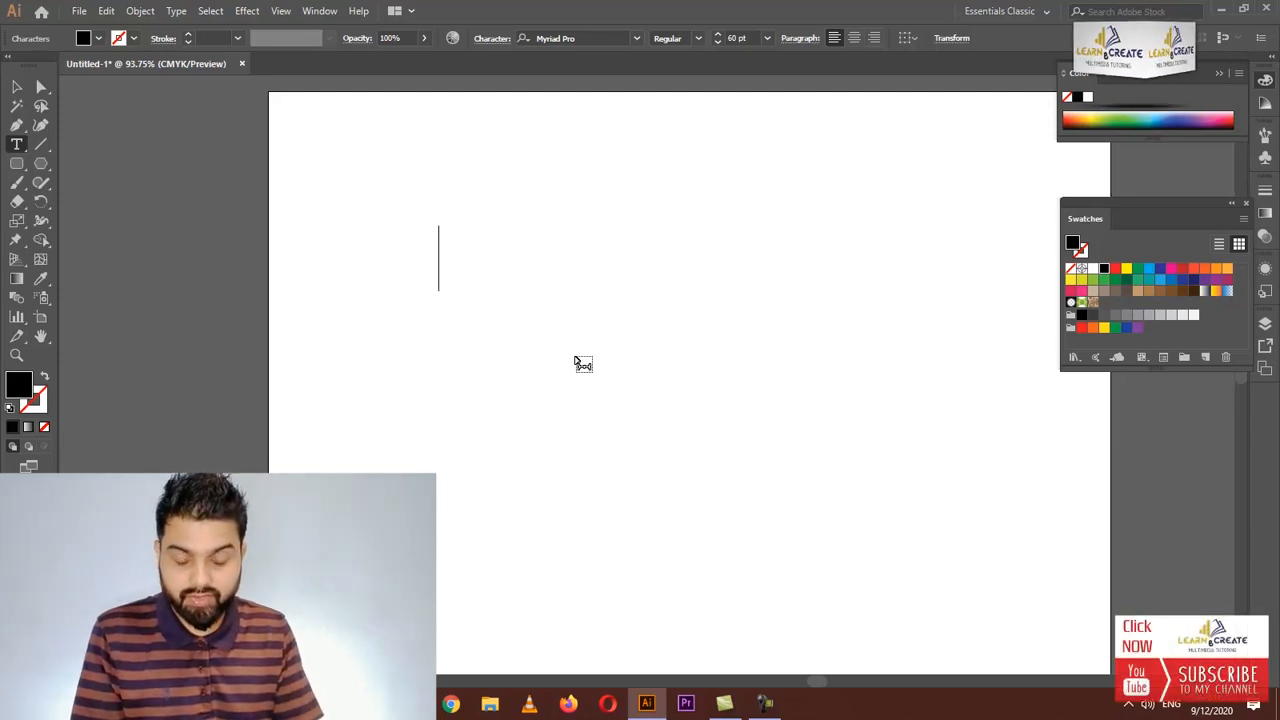
pyautogui.write('Learn a')
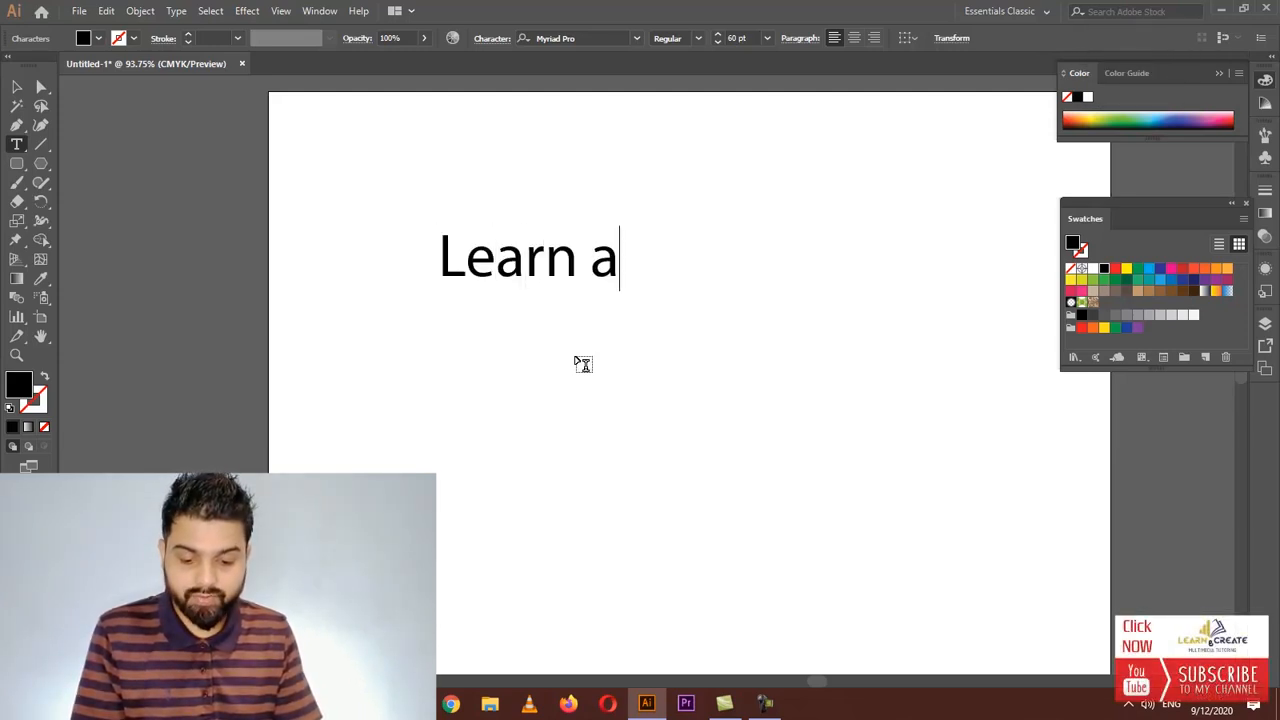
pyautogui.write('nd Cre')
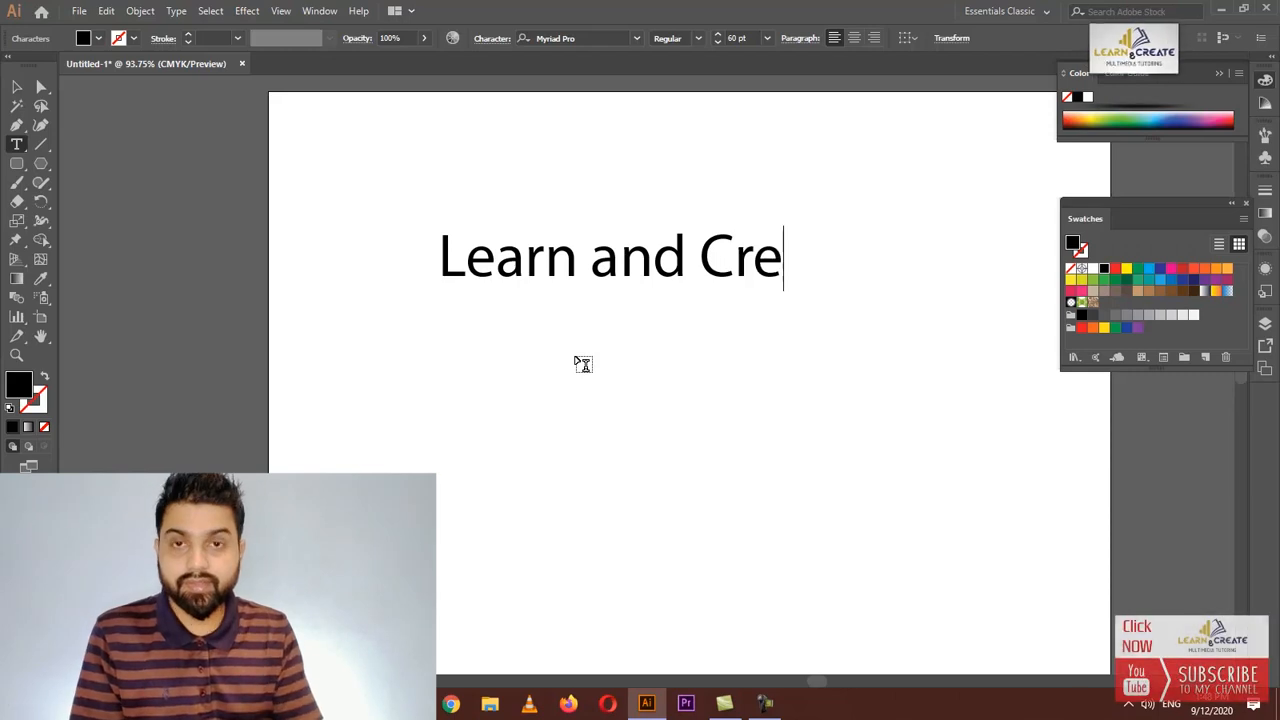
pyautogui.write('ate')
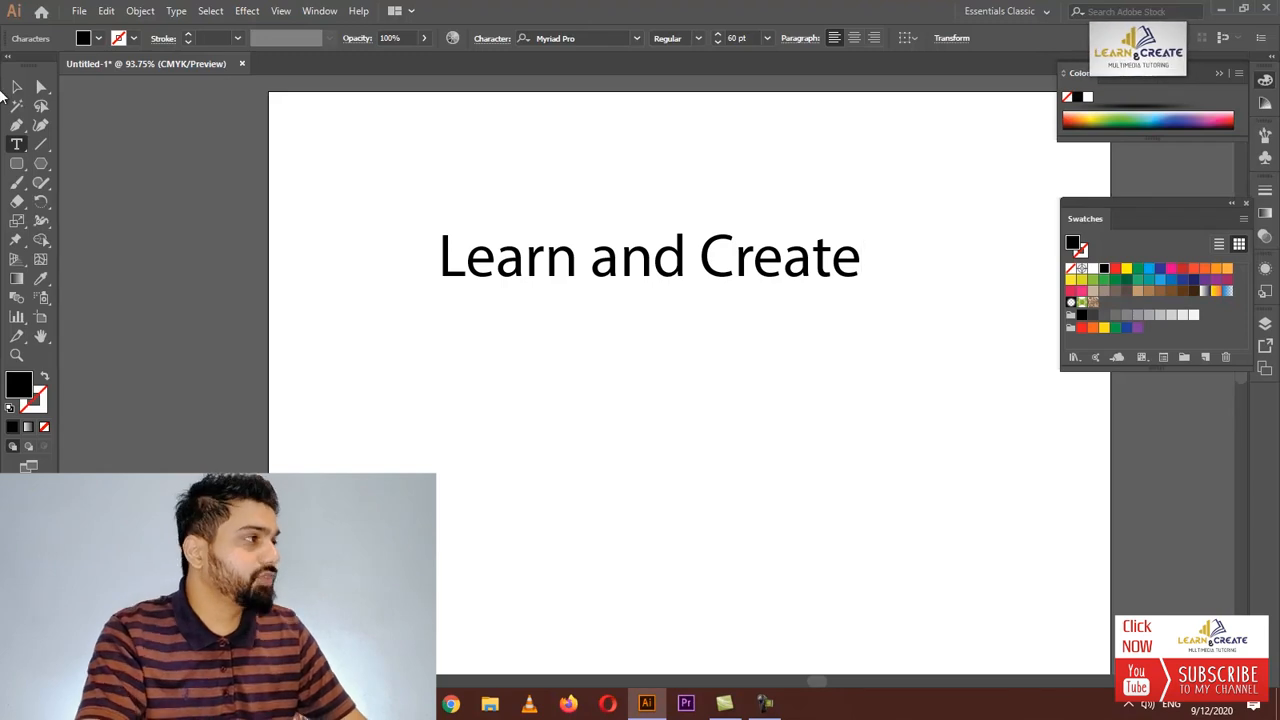
# Move the text block lower on the artboard and change its font to Montserrat
pyautogui.click(15, 89)
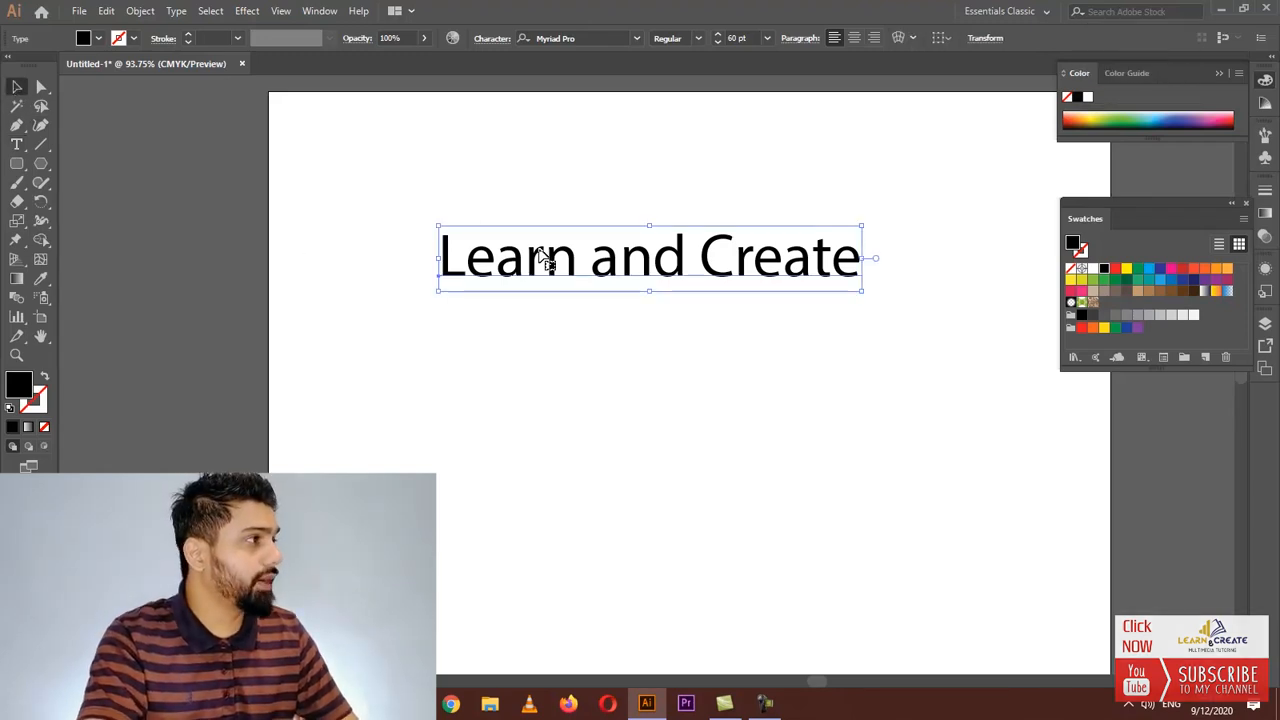
pyautogui.moveTo(543, 262); pyautogui.dragTo(590, 308)
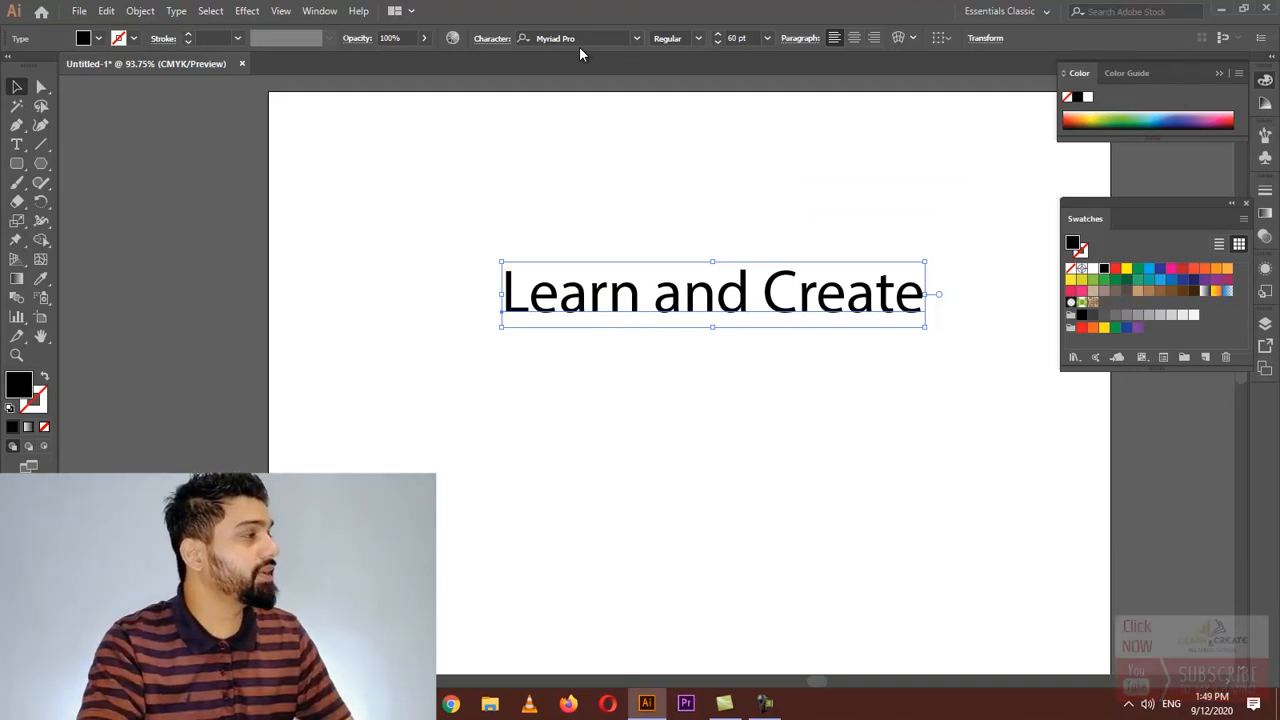
pyautogui.click(636, 39)
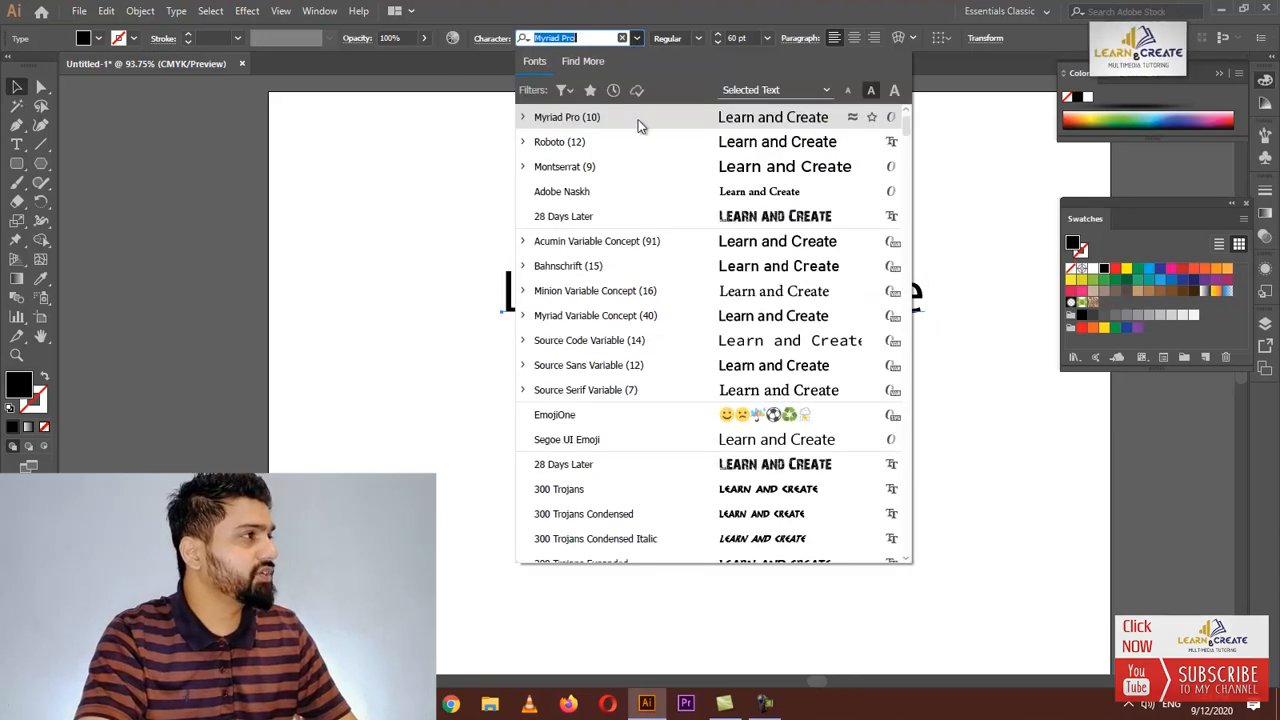
pyautogui.click(575, 177)
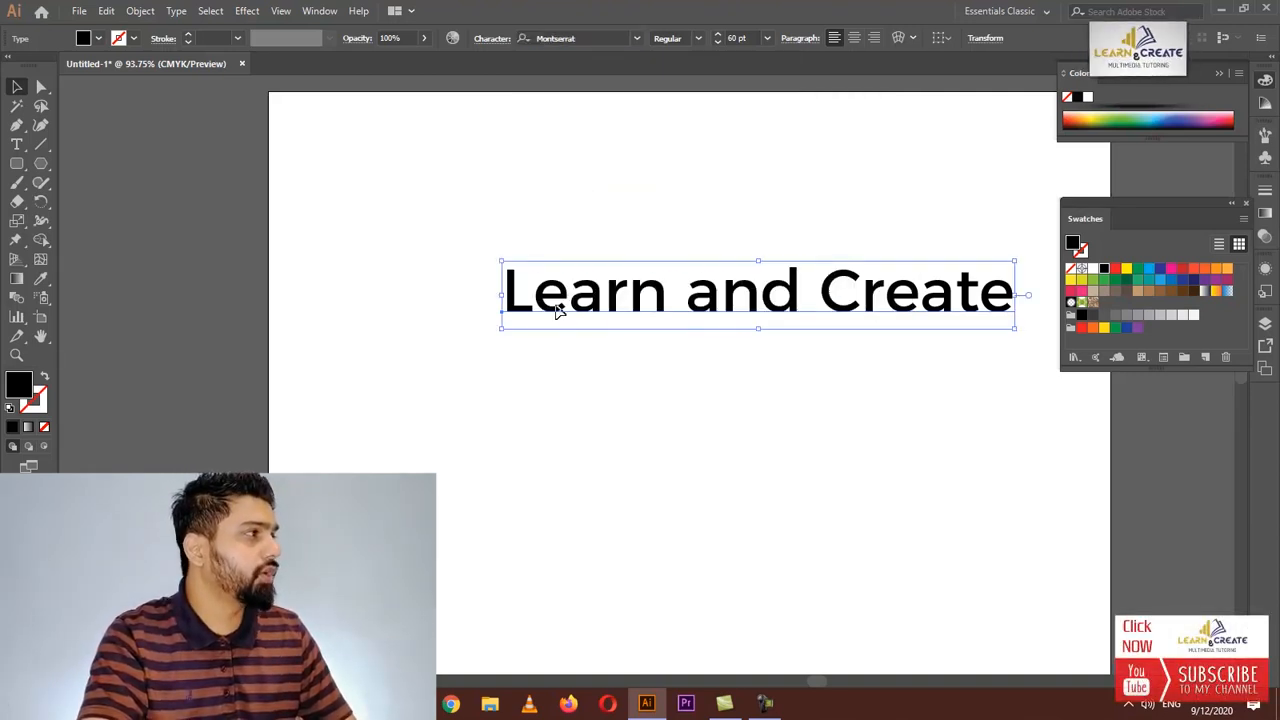
# Move the text block up and to the left and set its font style to Bold
pyautogui.moveTo(557, 311); pyautogui.dragTo(472, 290)
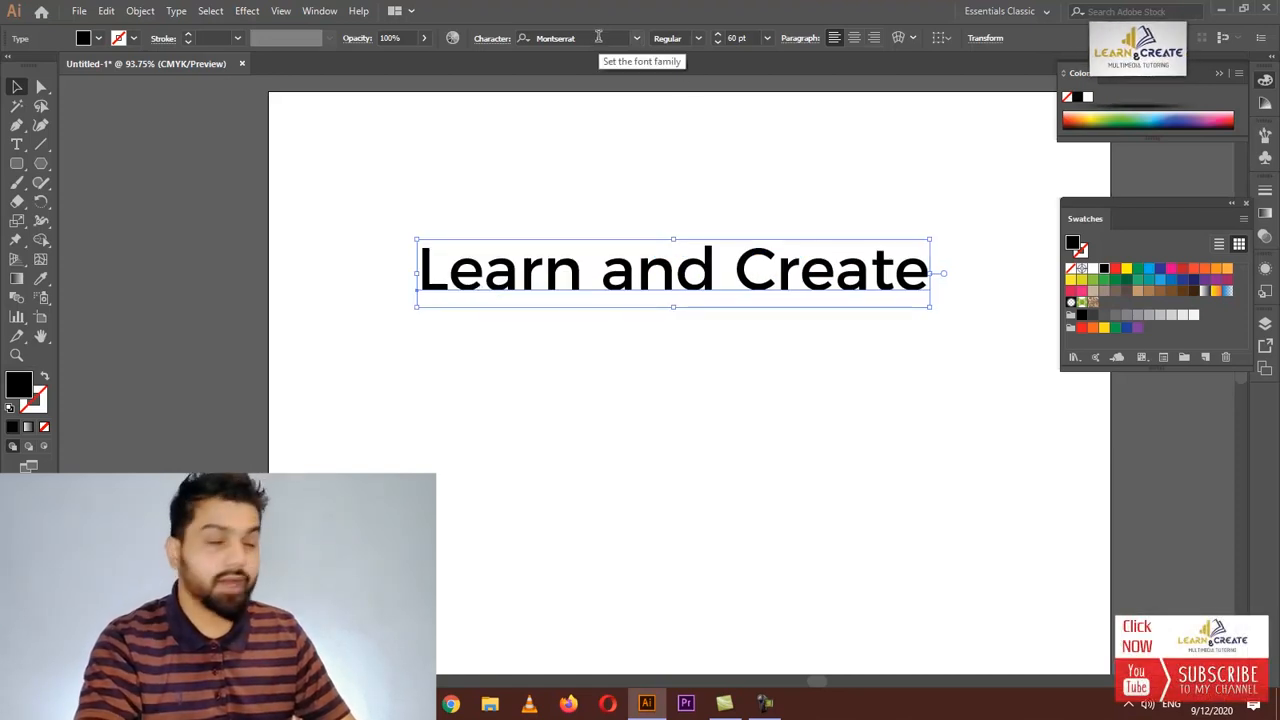
pyautogui.click(698, 44)
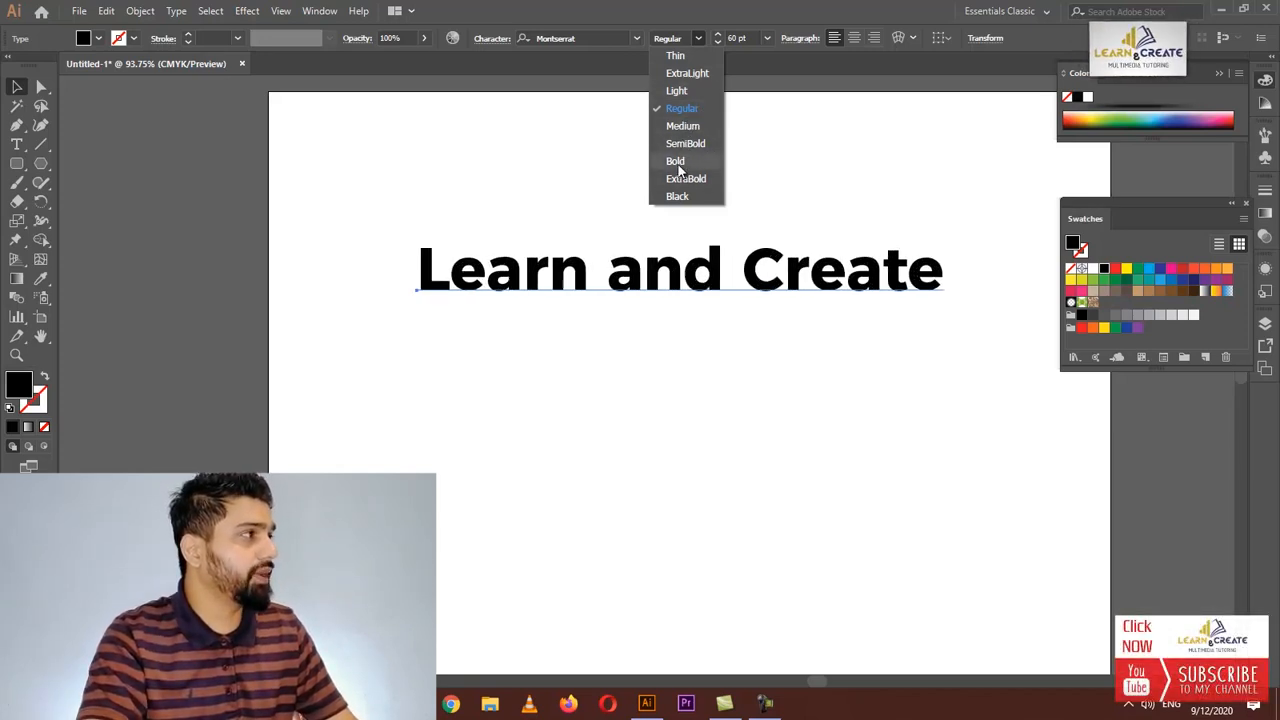
pyautogui.click(676, 164)
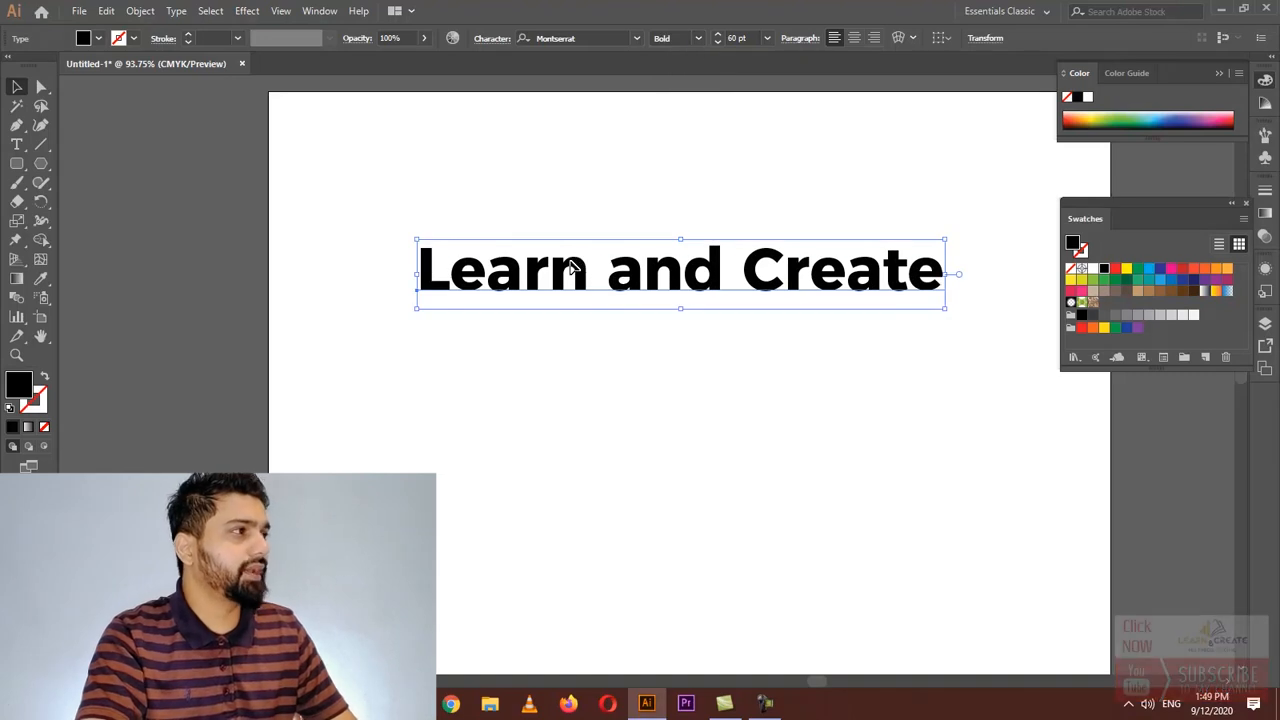
# Select the word "Learn" and color it dark blue from the swatches
pyautogui.moveTo(571, 266); pyautogui.dragTo(564, 253)
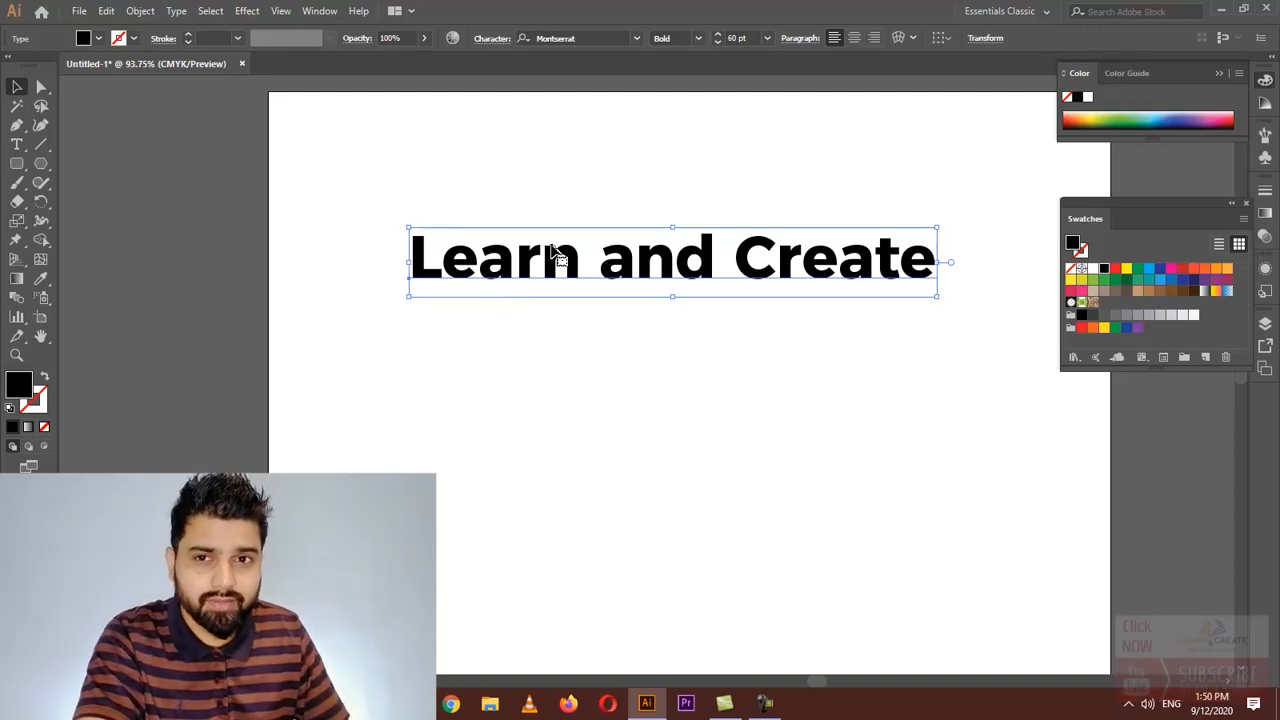
pyautogui.doubleClick(503, 272)
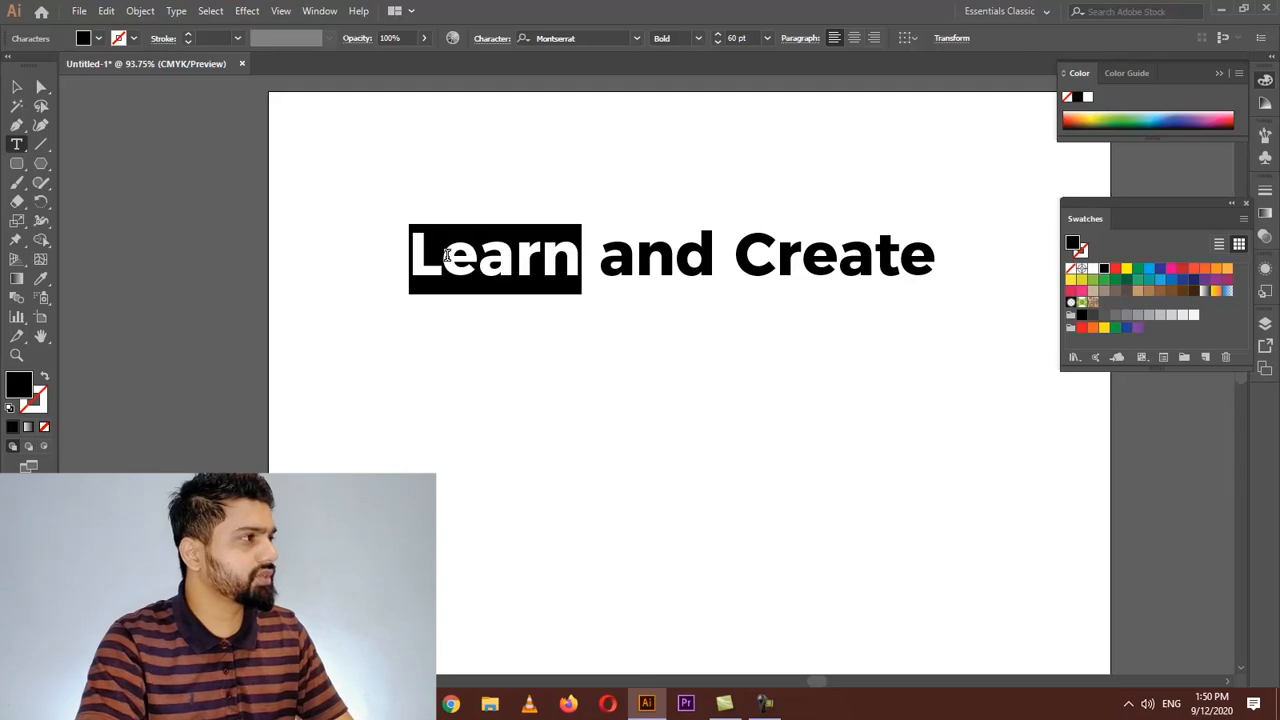
pyautogui.moveTo(410, 256); pyautogui.dragTo(567, 258)
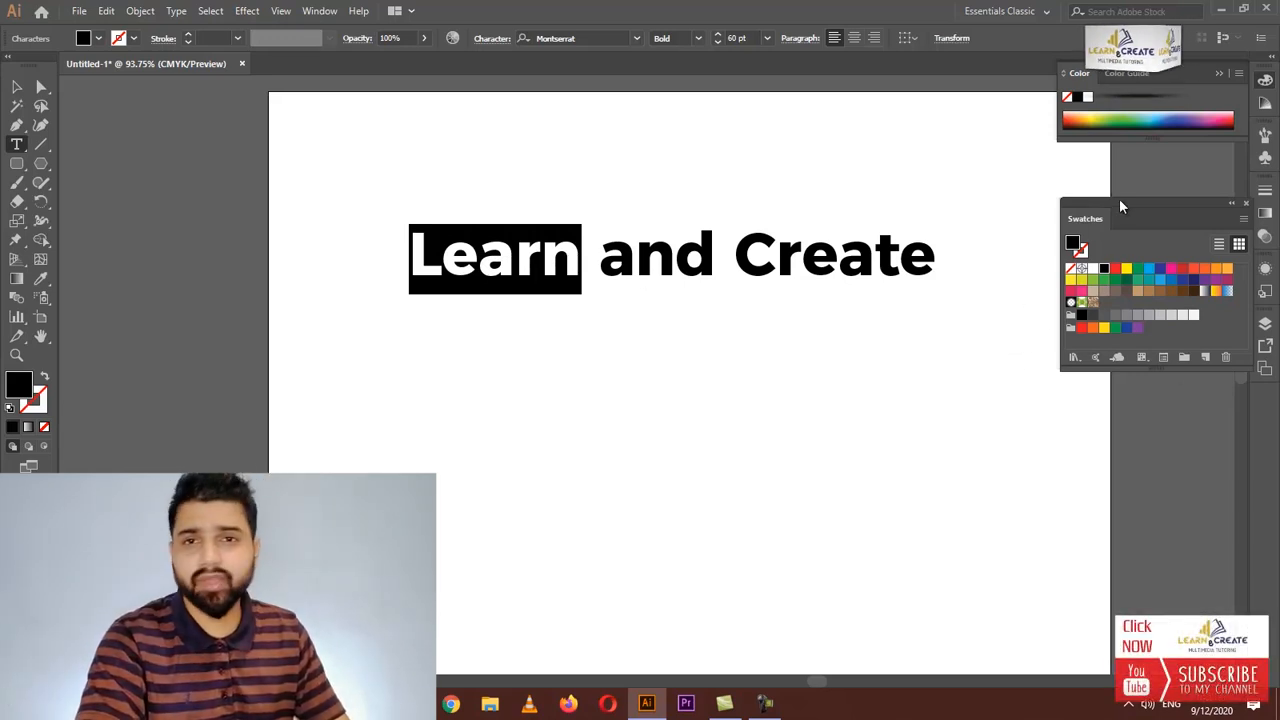
pyautogui.click(1159, 270)
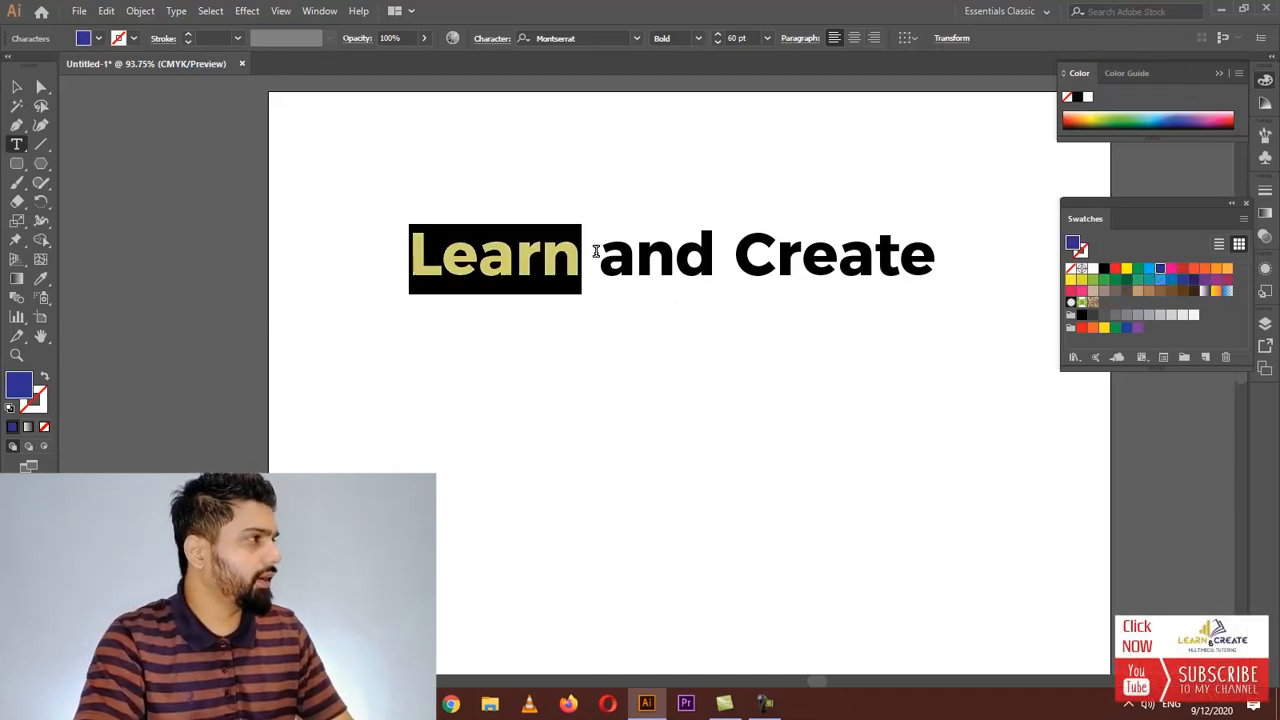
# Color the word "and" dark gray from the swatches
pyautogui.moveTo(601, 253); pyautogui.dragTo(720, 258)
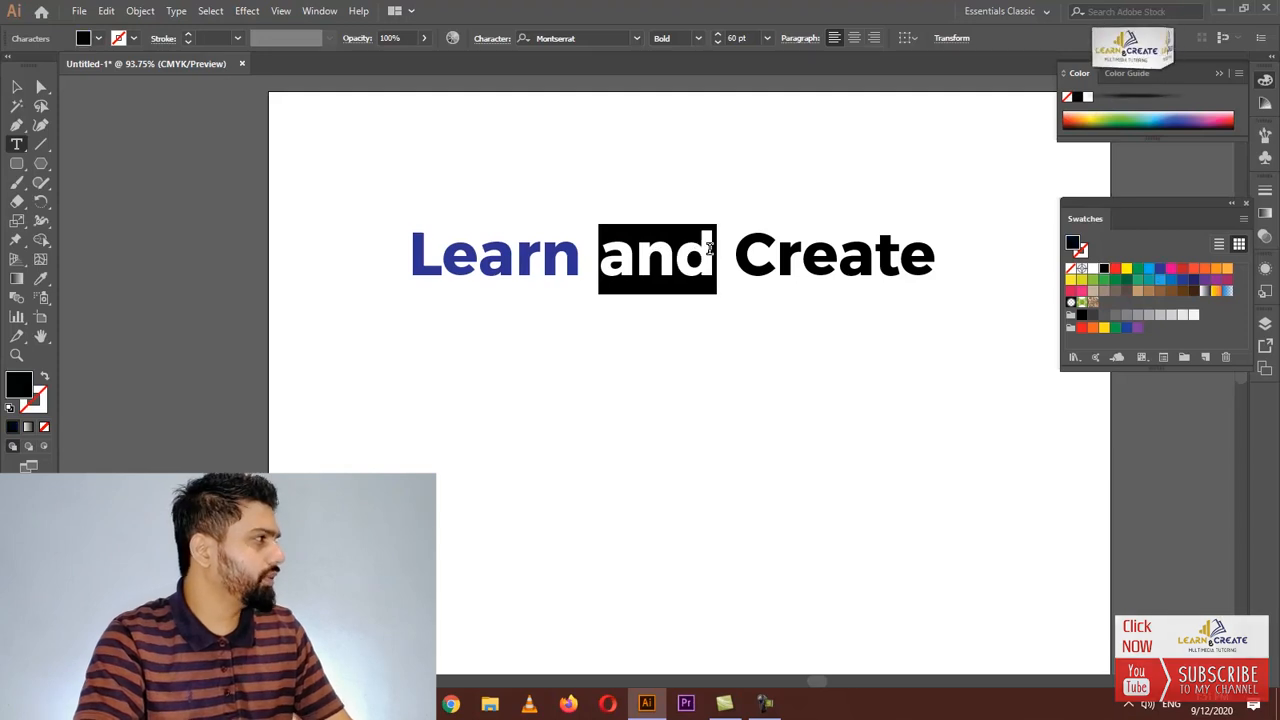
pyautogui.click(1093, 314)
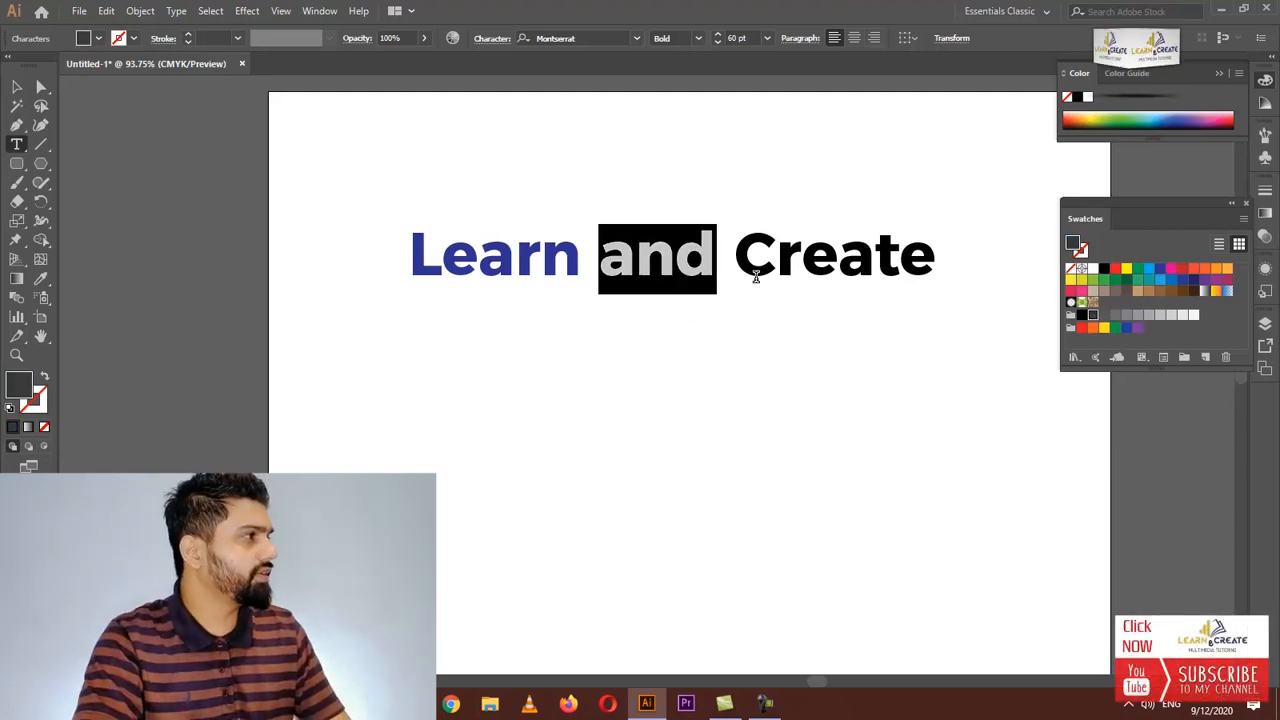
# Color the word "Create" green from the swatches
pyautogui.moveTo(740, 265); pyautogui.dragTo(937, 262)
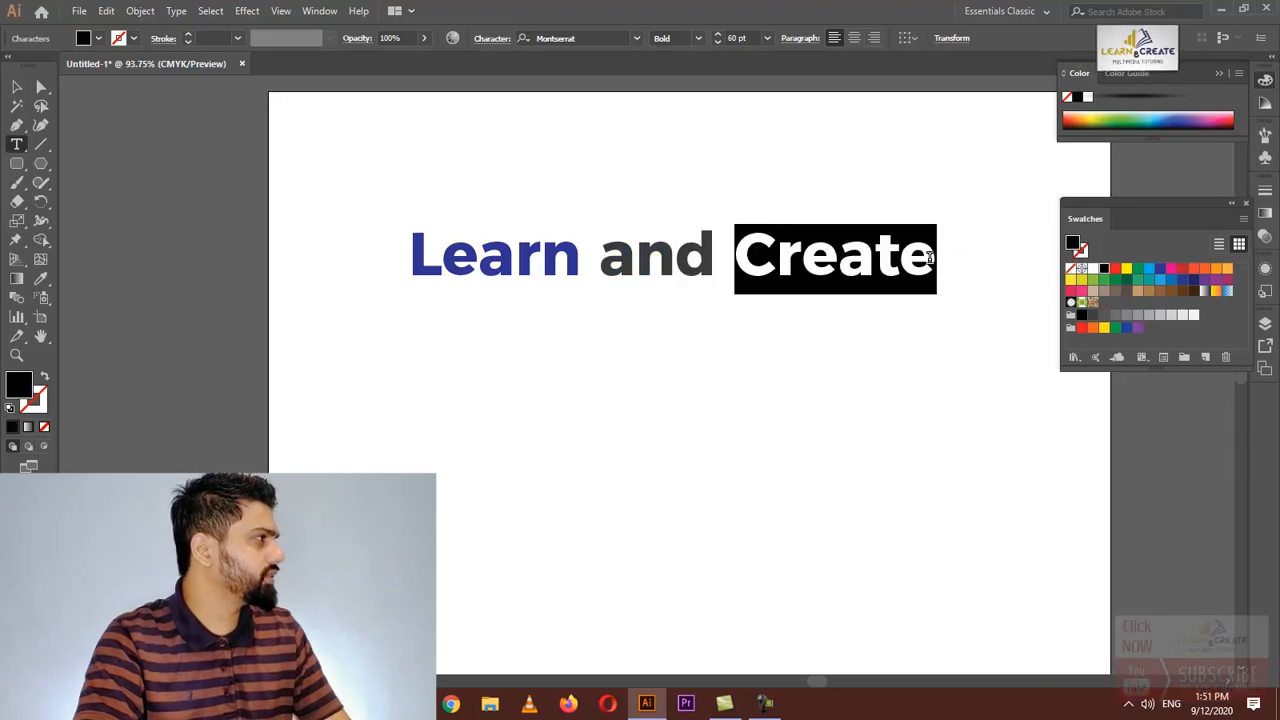
pyautogui.click(1137, 270)
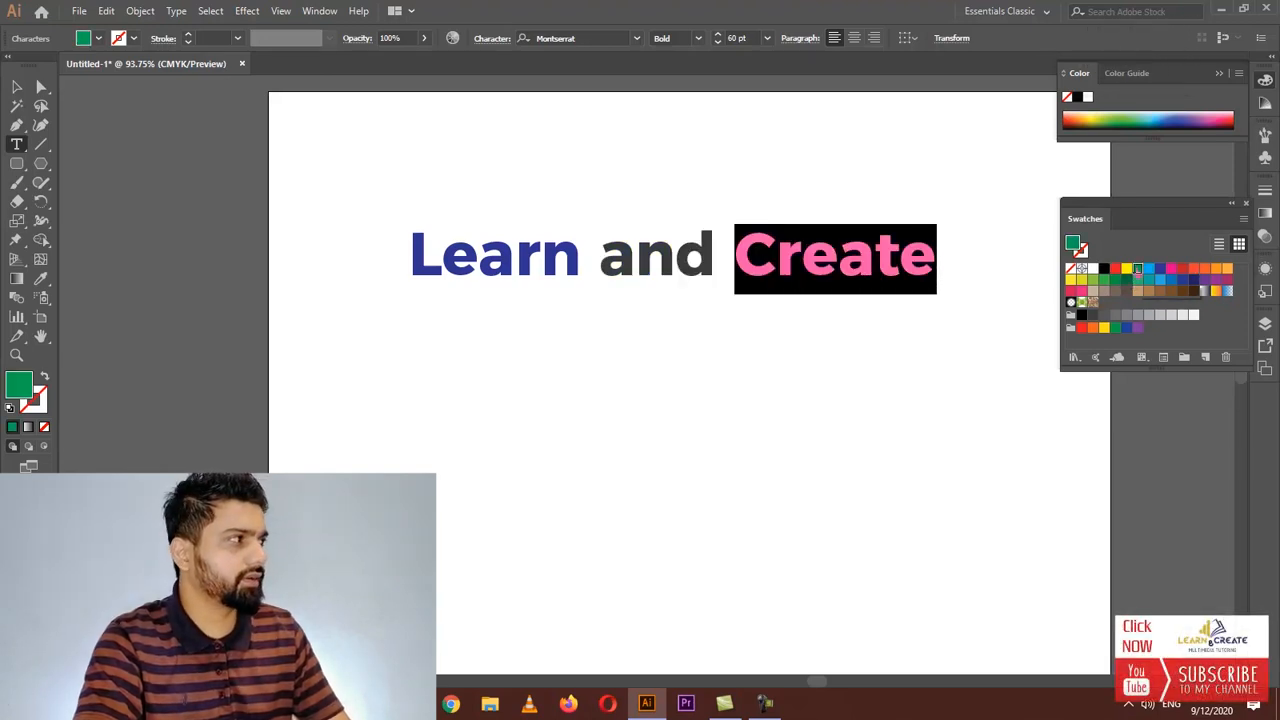
# Nudge the text block and set the word "Learn" to the Regular font style
pyautogui.click(16, 87)
pyautogui.moveTo(556, 268); pyautogui.dragTo(563, 252)
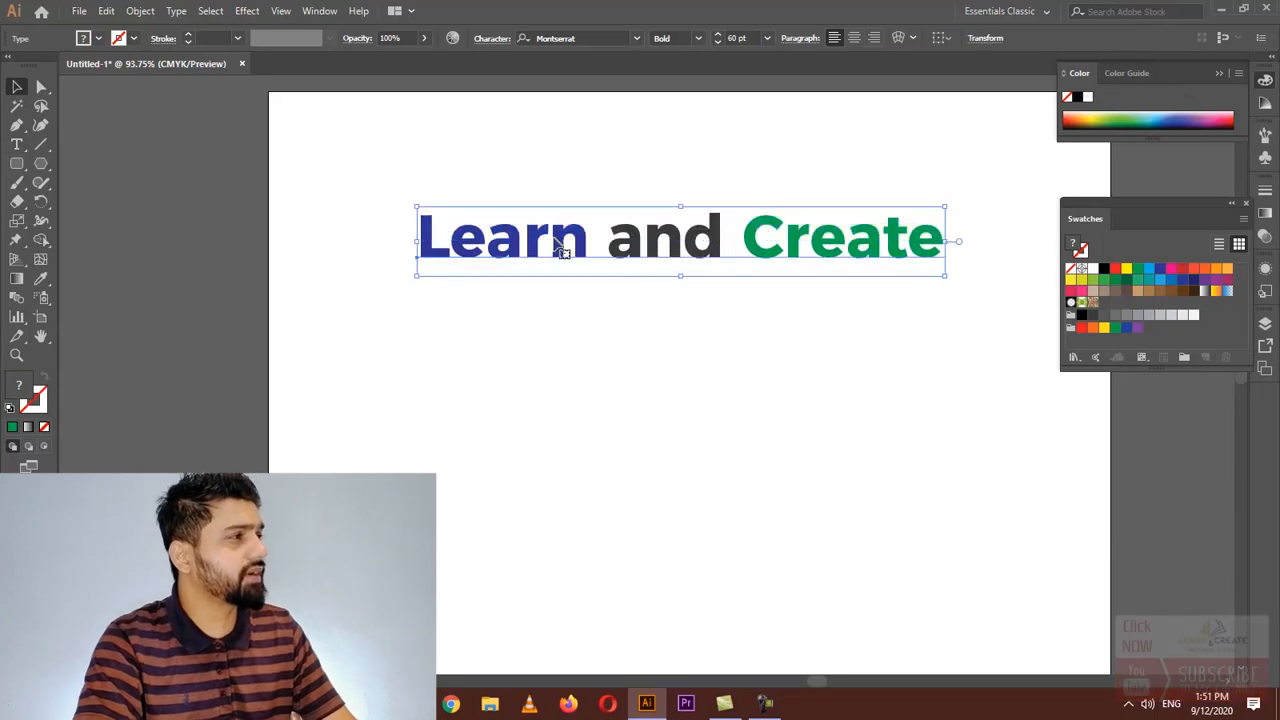
pyautogui.doubleClick(418, 243)
pyautogui.moveTo(418, 243); pyautogui.dragTo(585, 240)
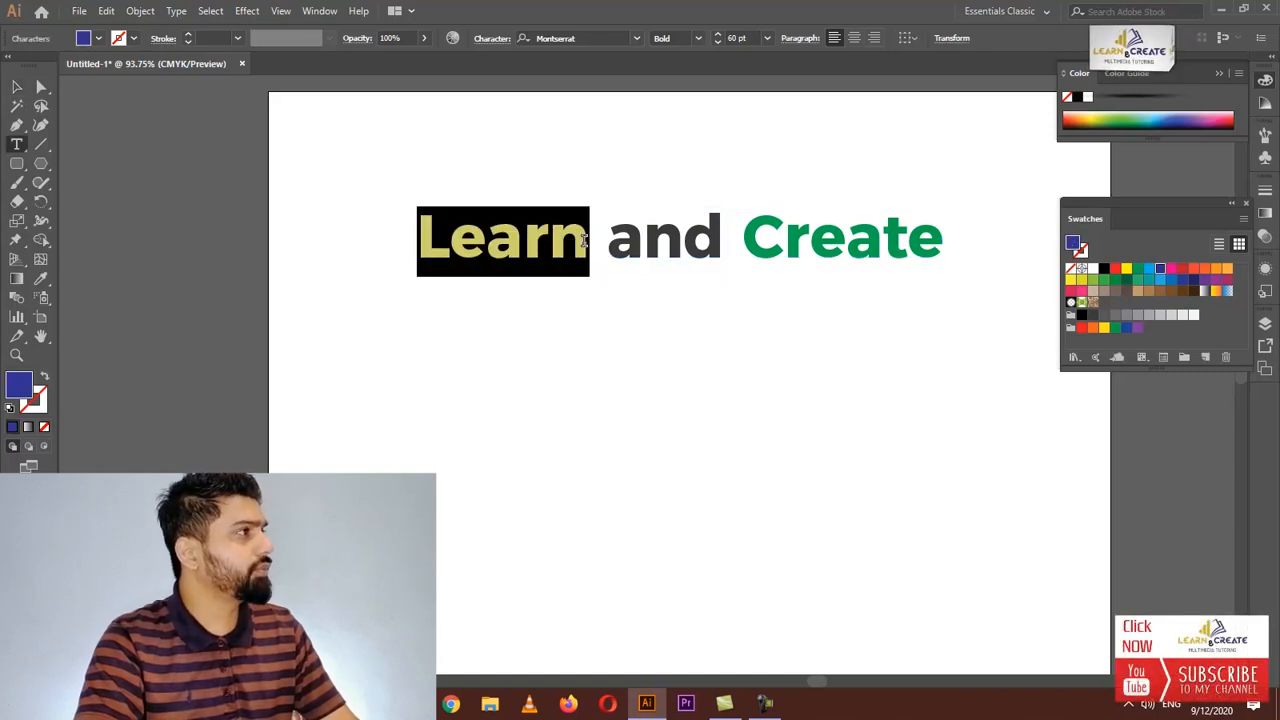
pyautogui.click(700, 37)
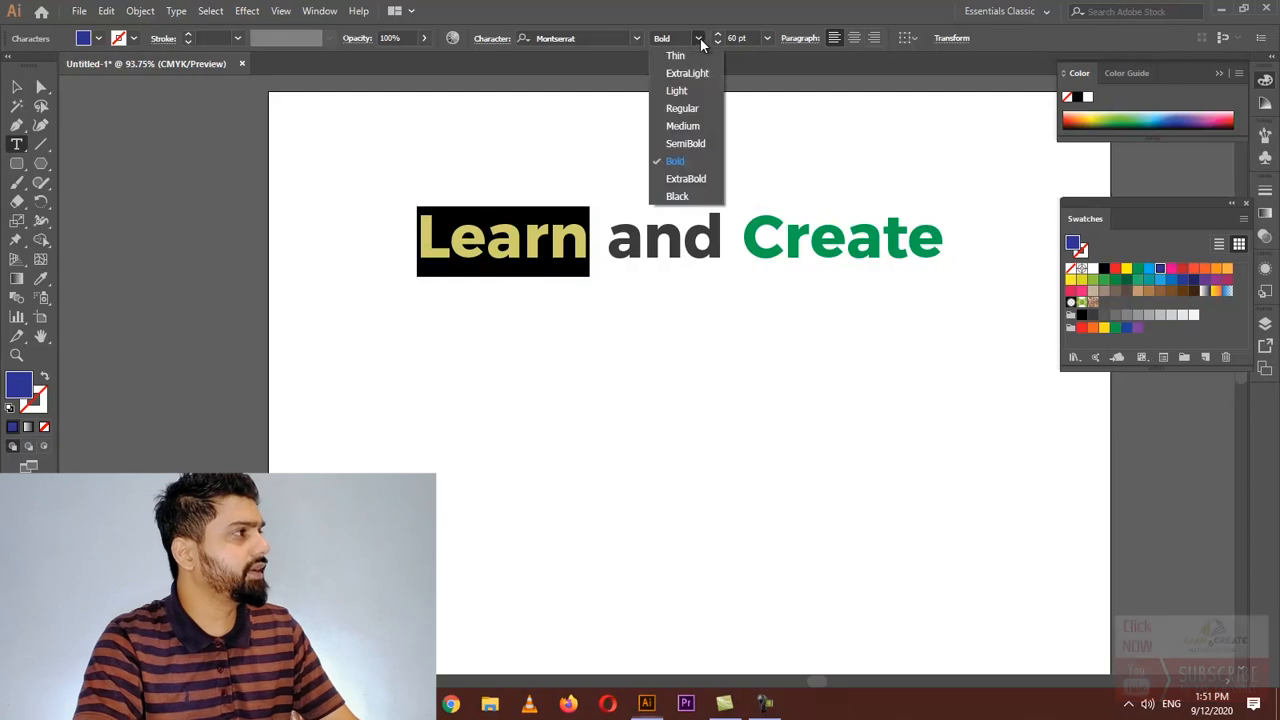
pyautogui.click(684, 112)
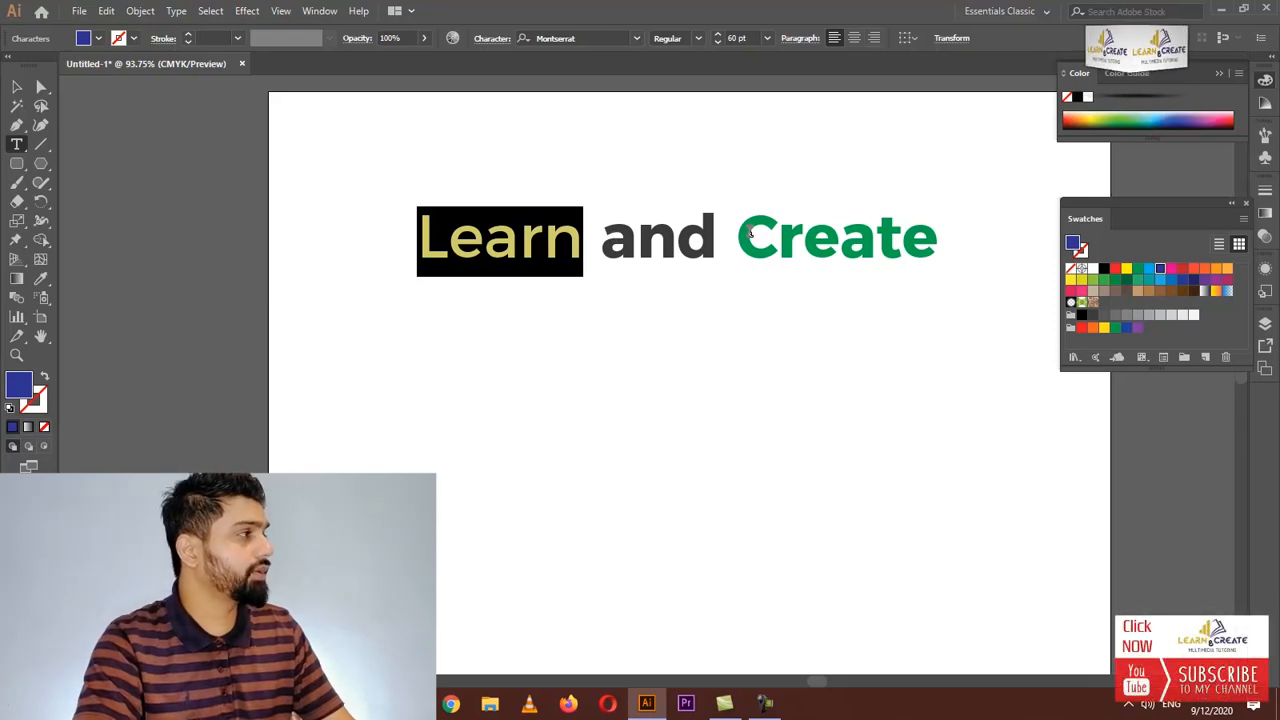
# Set the word "Create" to the ExtraBold font style
pyautogui.moveTo(740, 233); pyautogui.dragTo(937, 233)
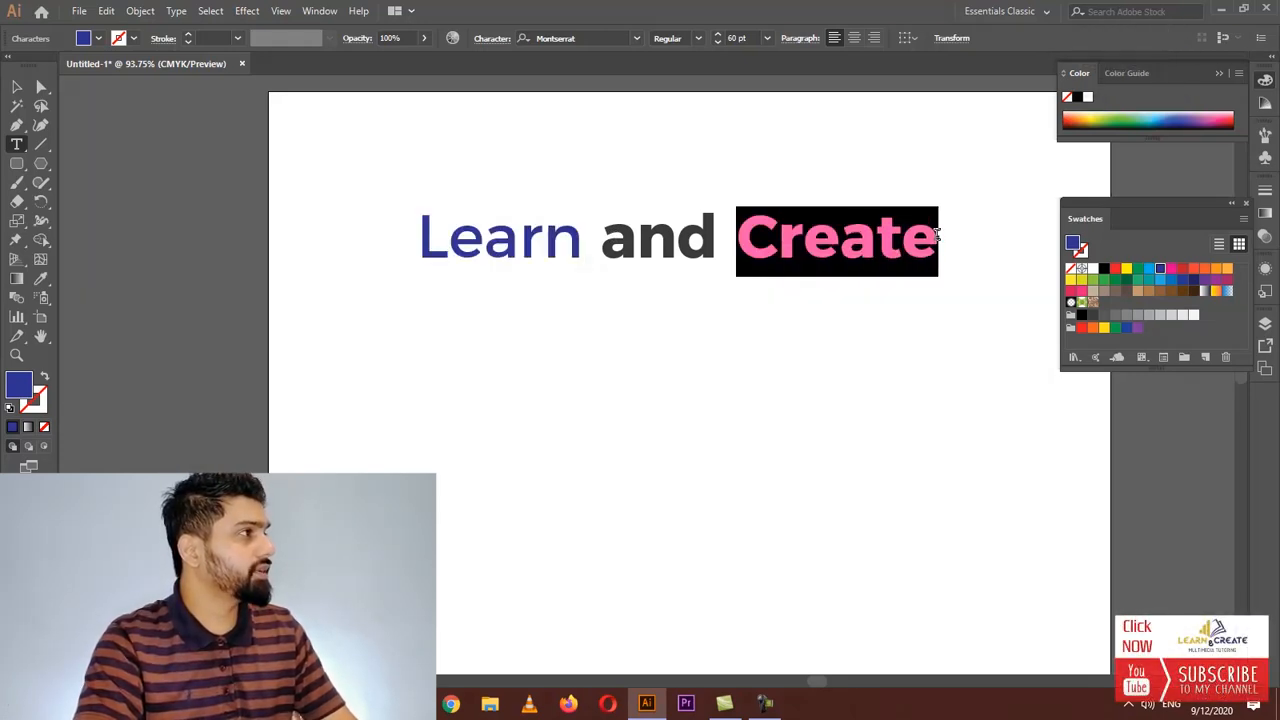
pyautogui.click(700, 39)
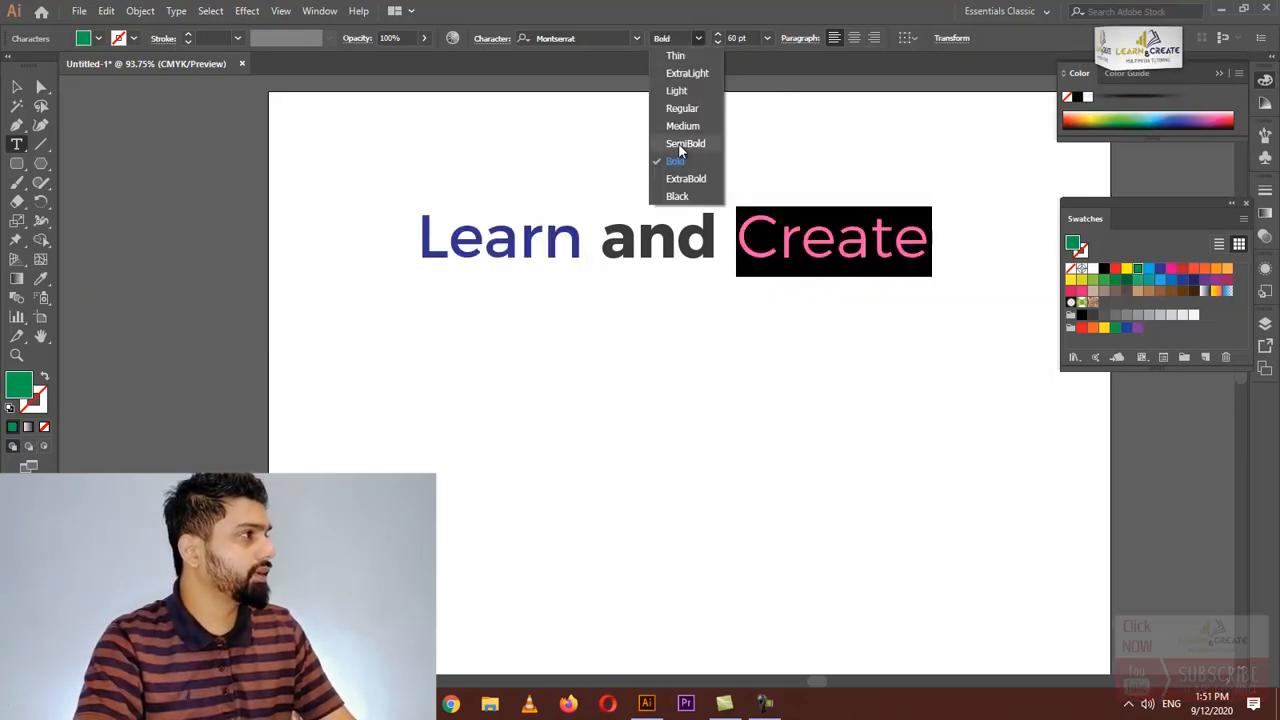
pyautogui.click(686, 179)
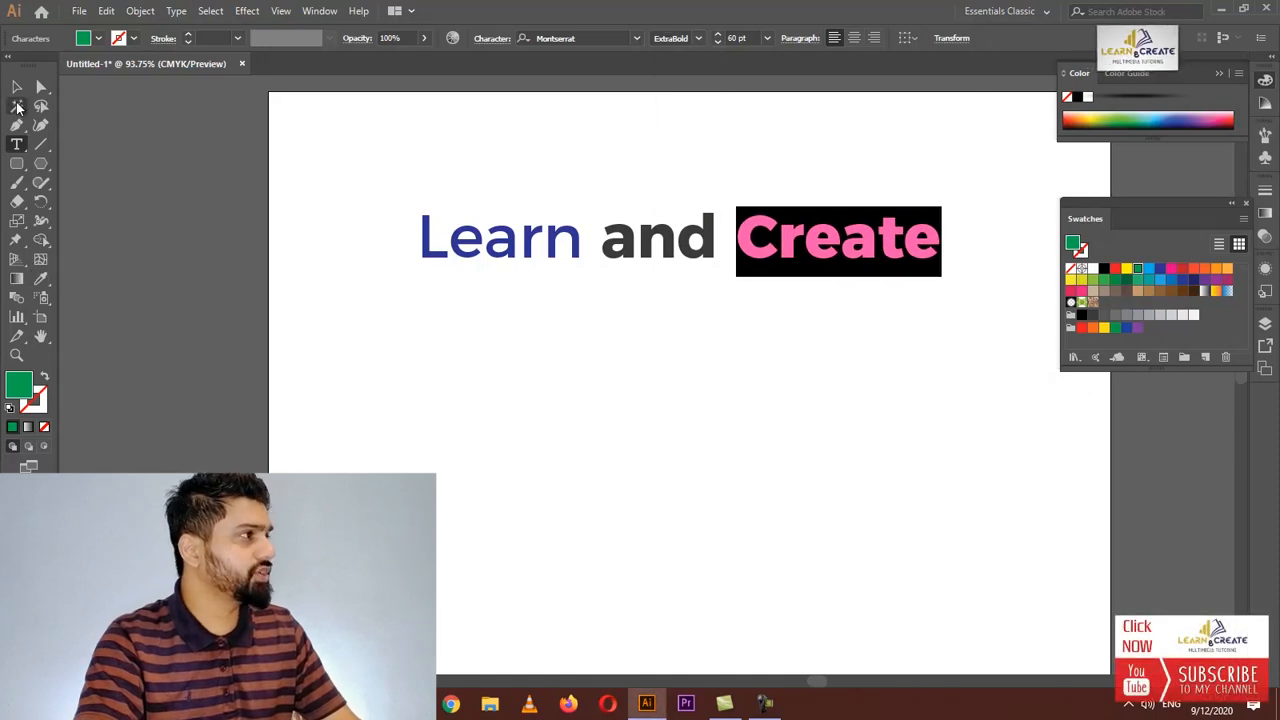
# Duplicate the text object twice, stacking the copies below the original
pyautogui.click(17, 88)
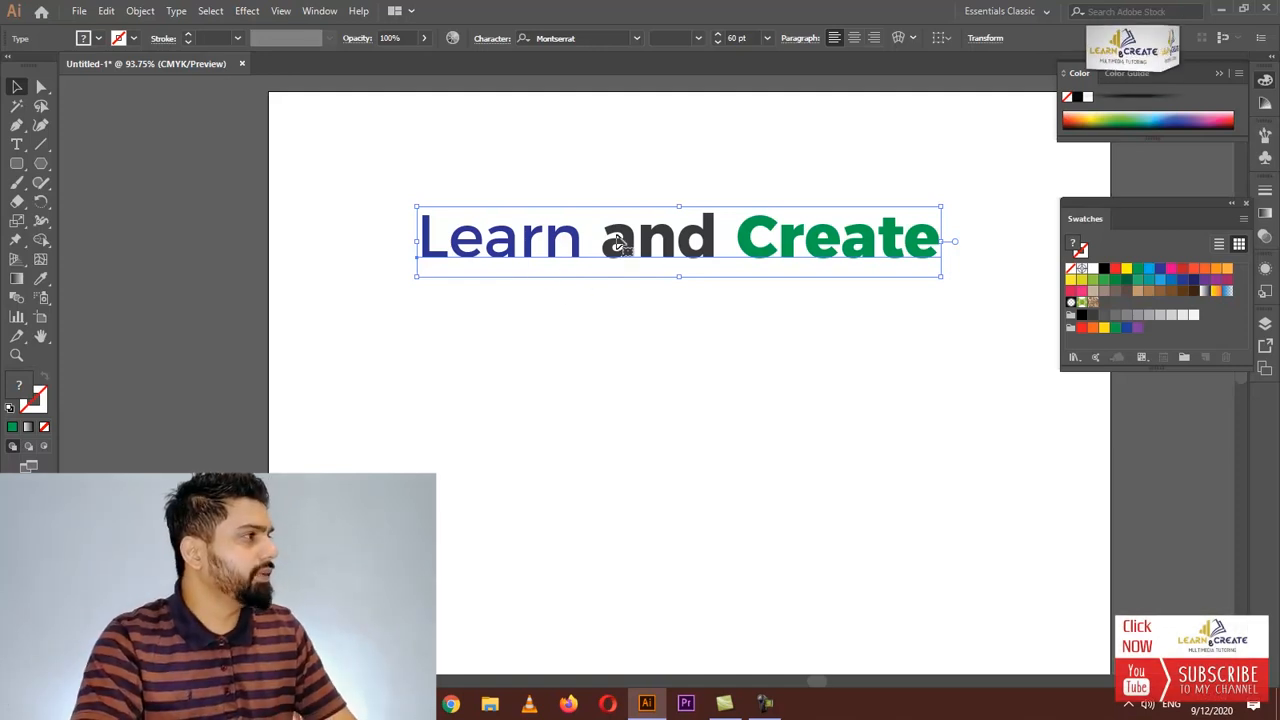
pyautogui.moveTo(700, 258); pyautogui.dragTo(696, 236)
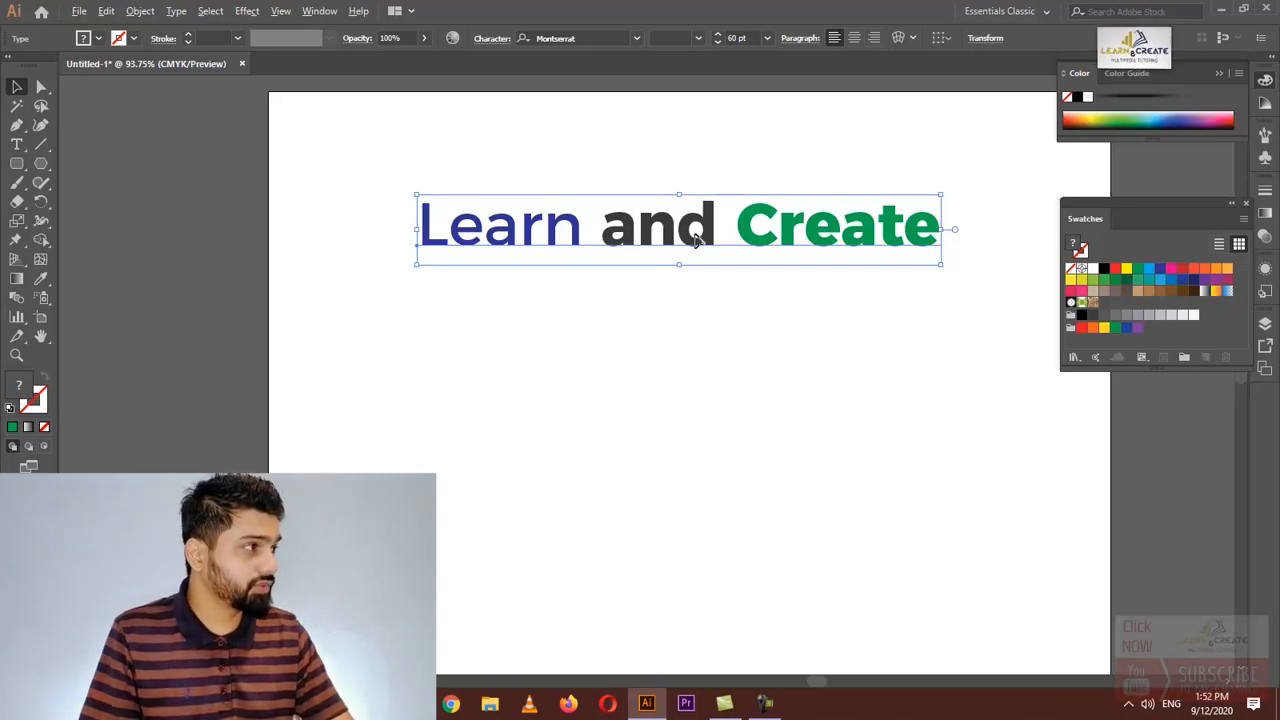
pyautogui.moveTo(697, 238); pyautogui.dragTo(697, 339)
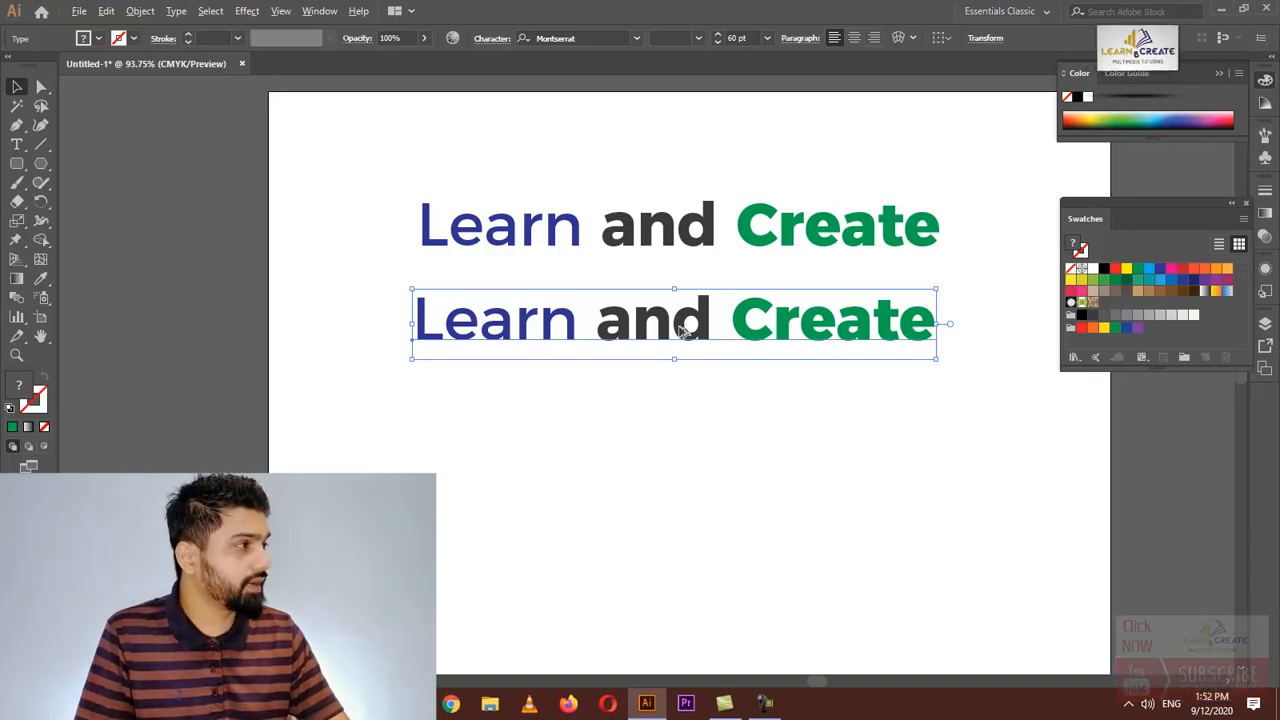
pyautogui.moveTo(680, 330); pyautogui.dragTo(686, 413)
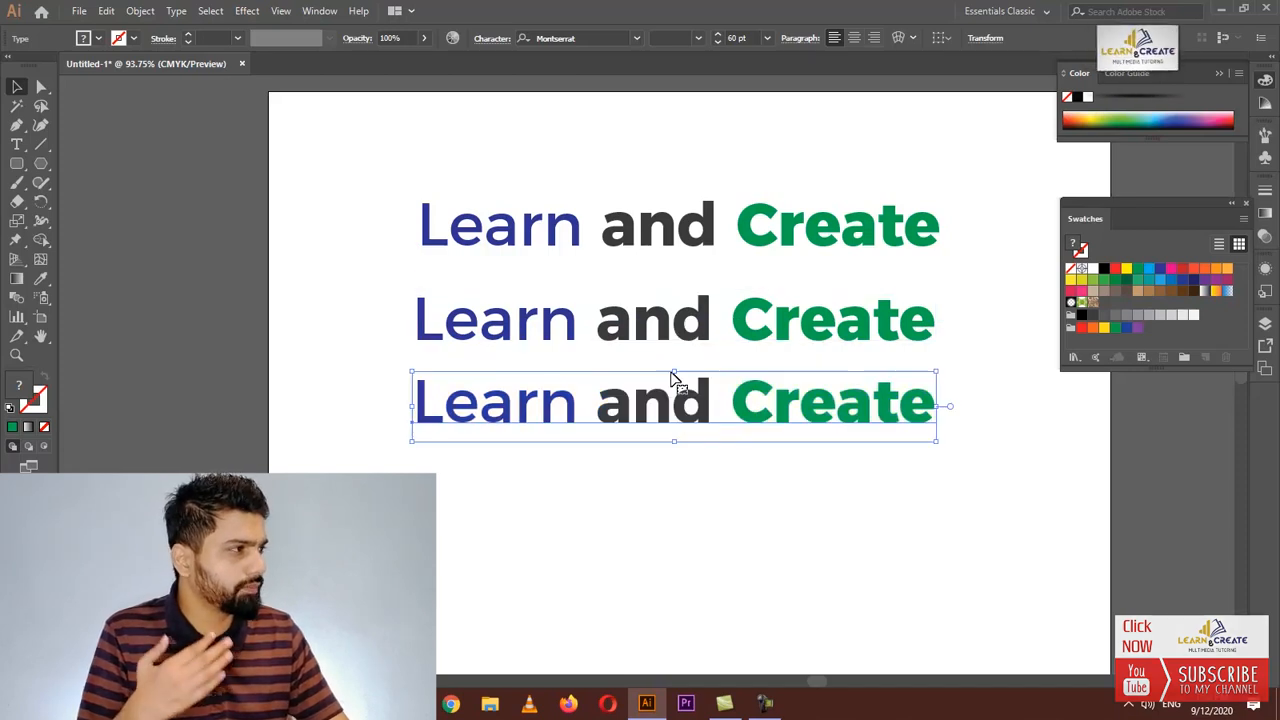
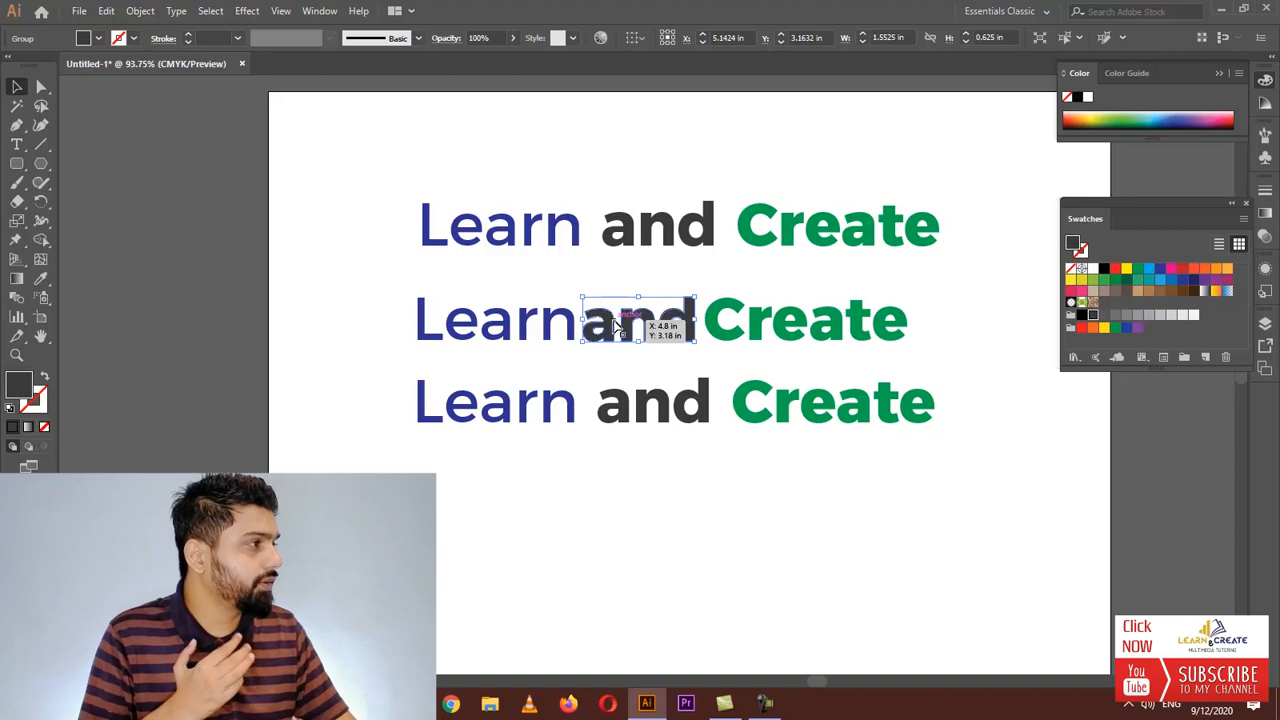
# Ungroup the outlined word "and" in the middle heading copy
pyautogui.rightClick(617, 325)
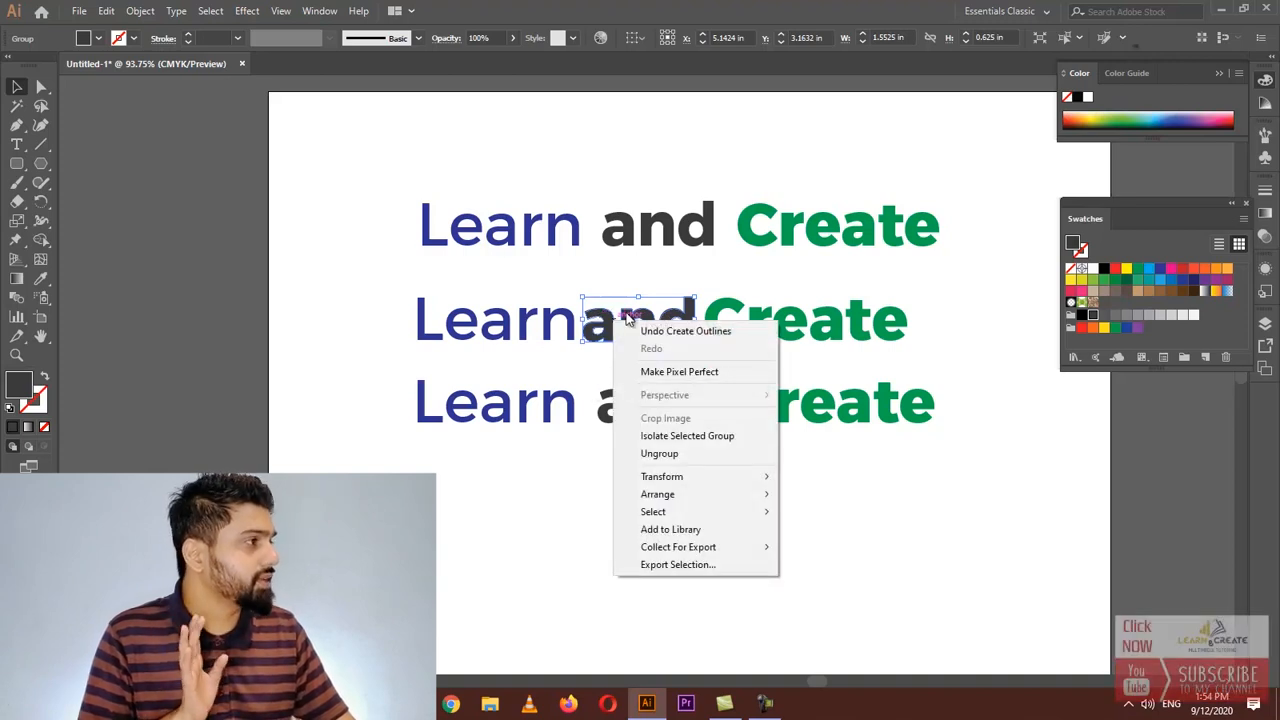
pyautogui.click(634, 304)
pyautogui.click(621, 238)
pyautogui.click(612, 335)
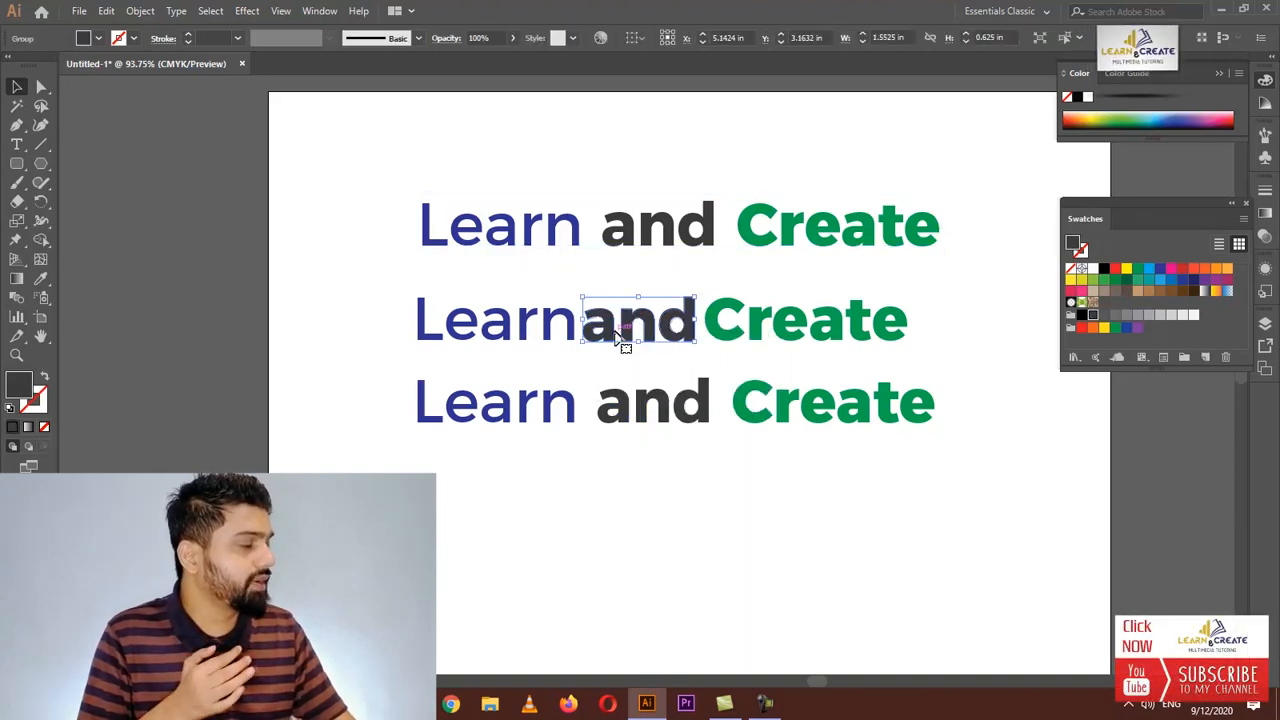
pyautogui.rightClick(617, 337)
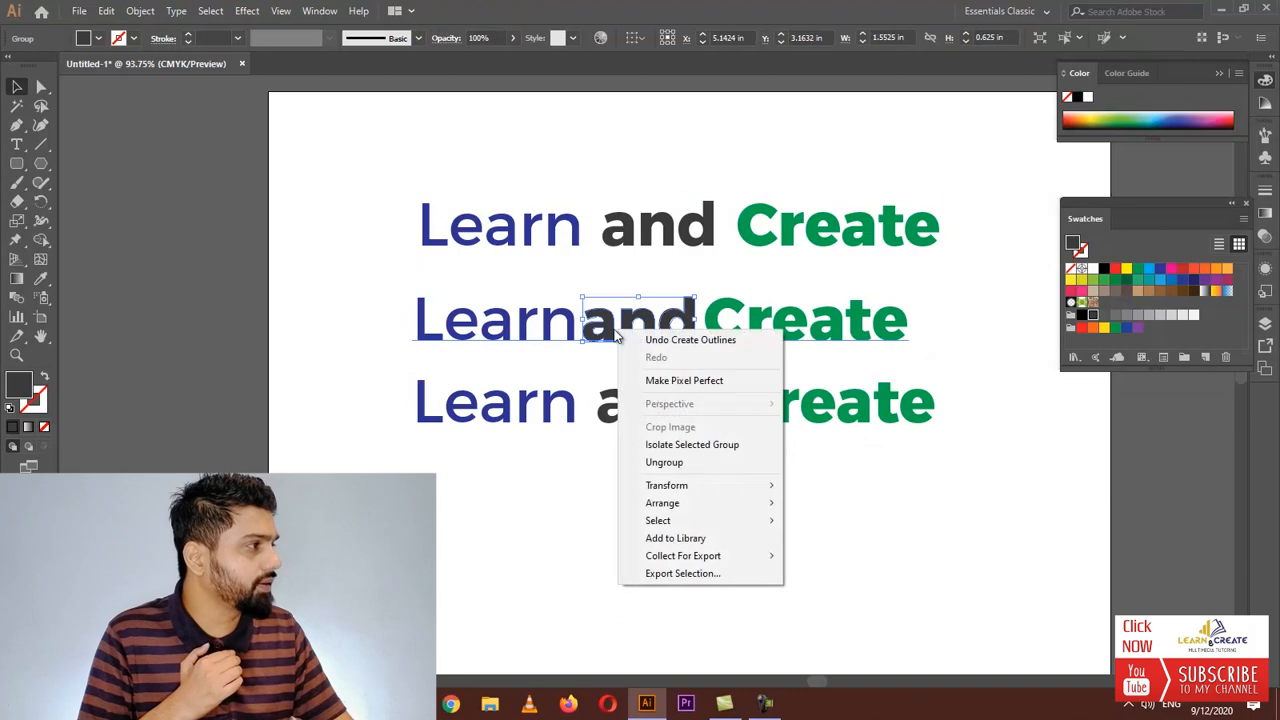
pyautogui.click(662, 464)
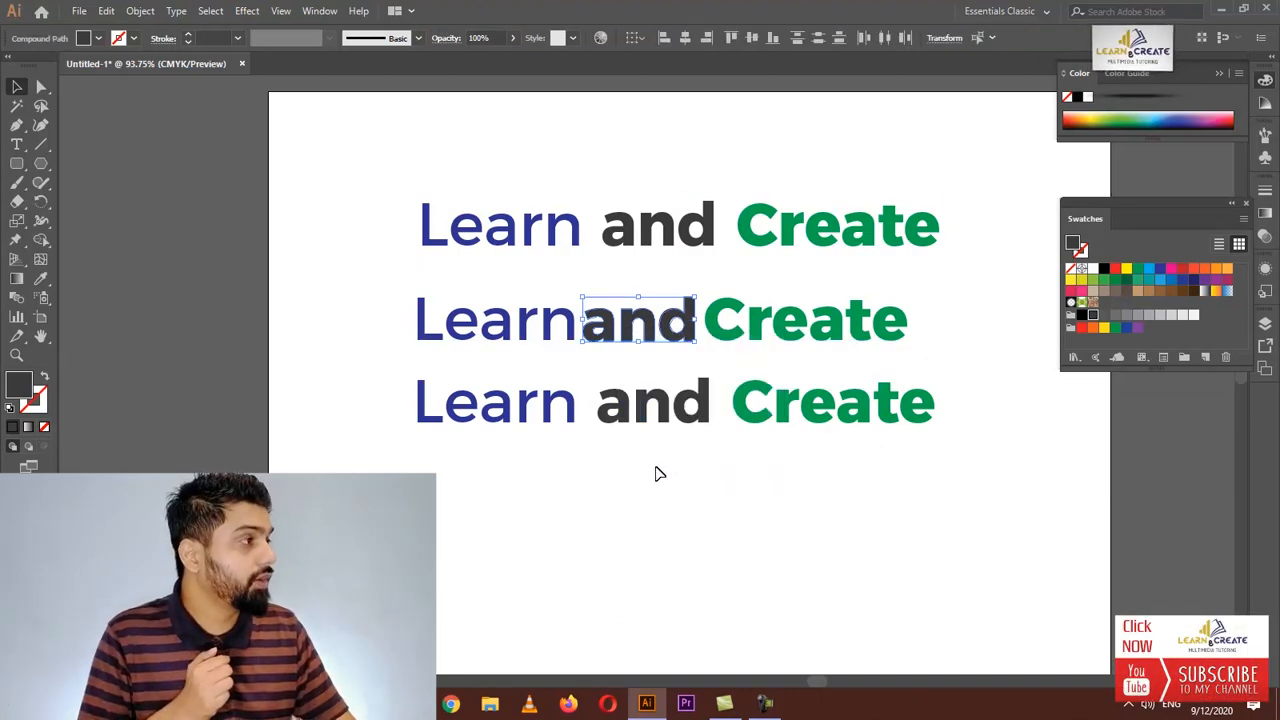
# Stagger the letters of "and" by raising the "a", lowering the "n" and shifting the "d"
pyautogui.click(614, 507)
pyautogui.moveTo(604, 305); pyautogui.dragTo(604, 307)
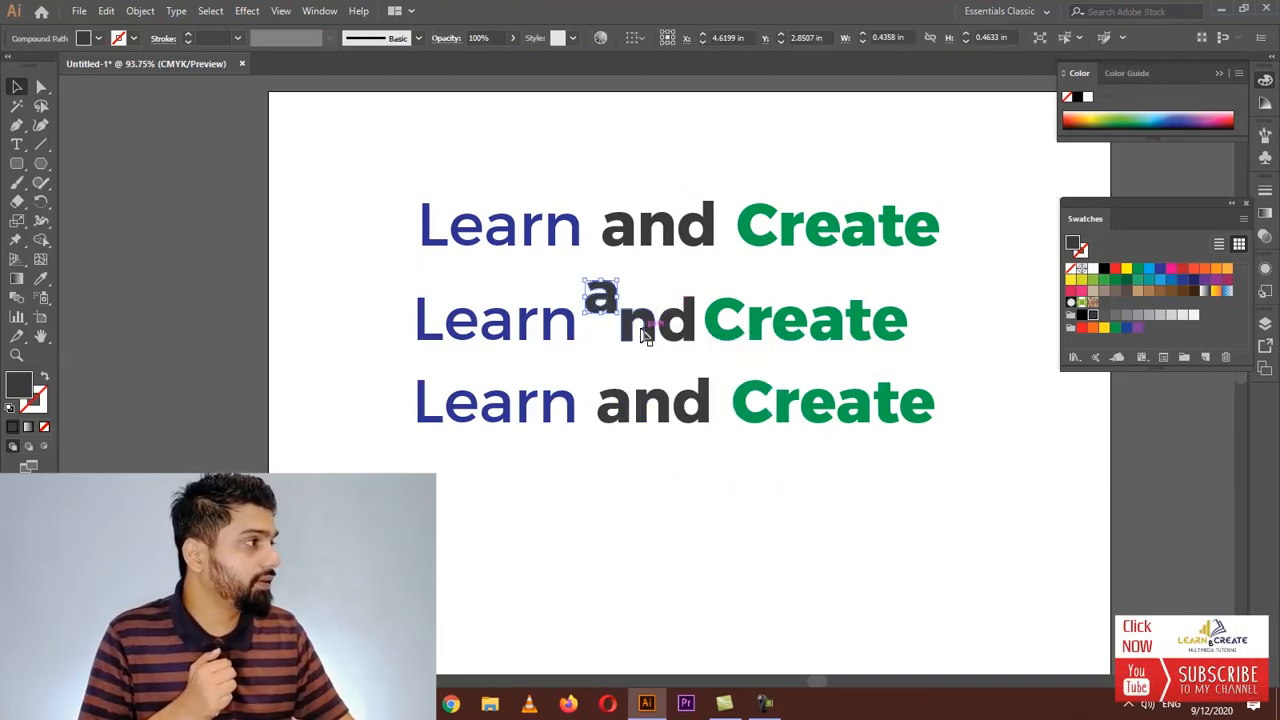
pyautogui.moveTo(640, 358); pyautogui.dragTo(641, 362)
pyautogui.moveTo(672, 322)
pyautogui.mouseDown()
pyautogui.moveTo(678, 345)
pyautogui.moveTo(676, 322)
pyautogui.mouseUp()
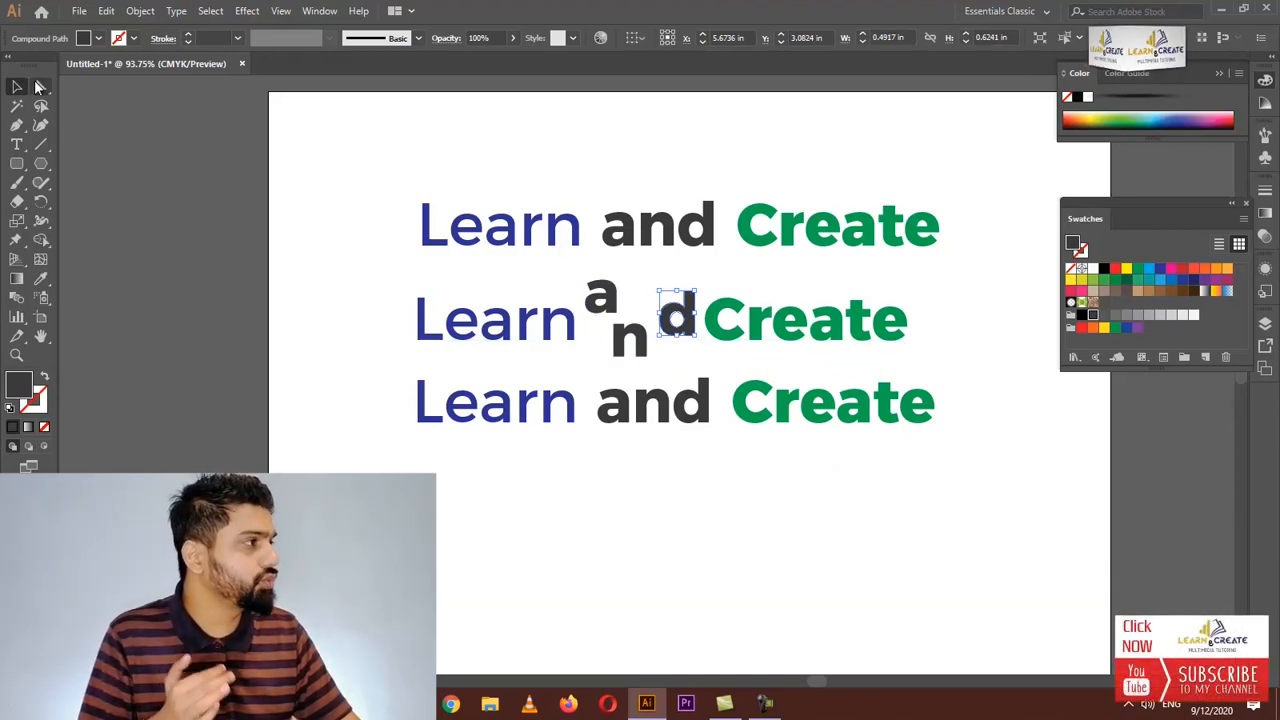
# Lengthen the stem of the "d" upward by nudging its top anchor points with the Direct Selection tool
pyautogui.click(38, 87)
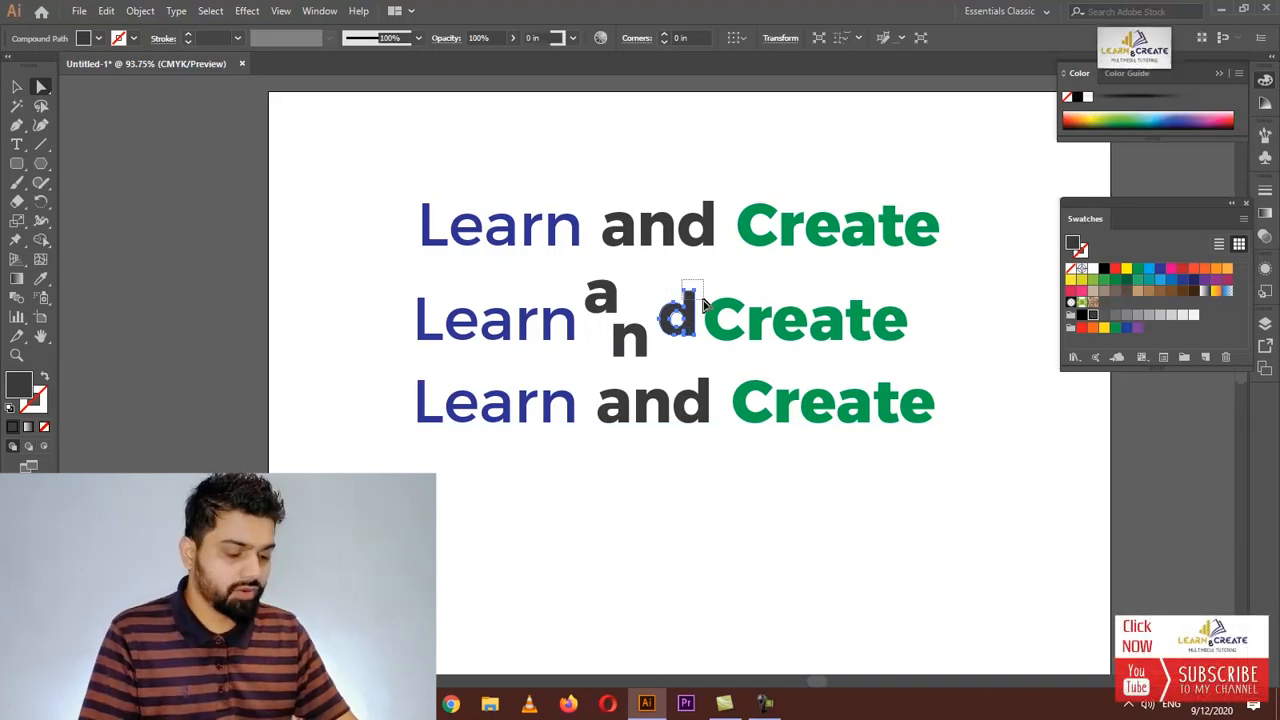
pyautogui.keyDown('shift'); pyautogui.click(703, 303); pyautogui.keyUp('shift')
pyautogui.press('Up')
pyautogui.press('Up')
pyautogui.press('Up')
pyautogui.press('Up')
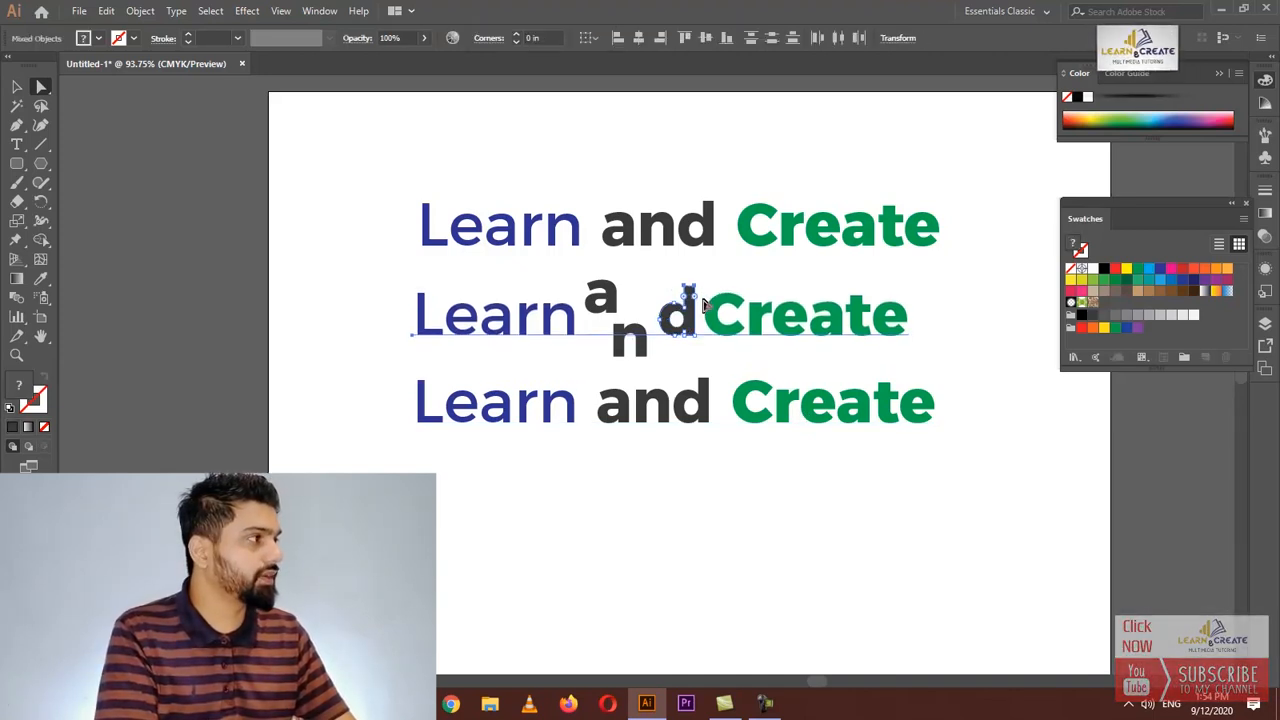
pyautogui.press('Down')
pyautogui.press('Down')
pyautogui.press('Down')
pyautogui.press('Down')
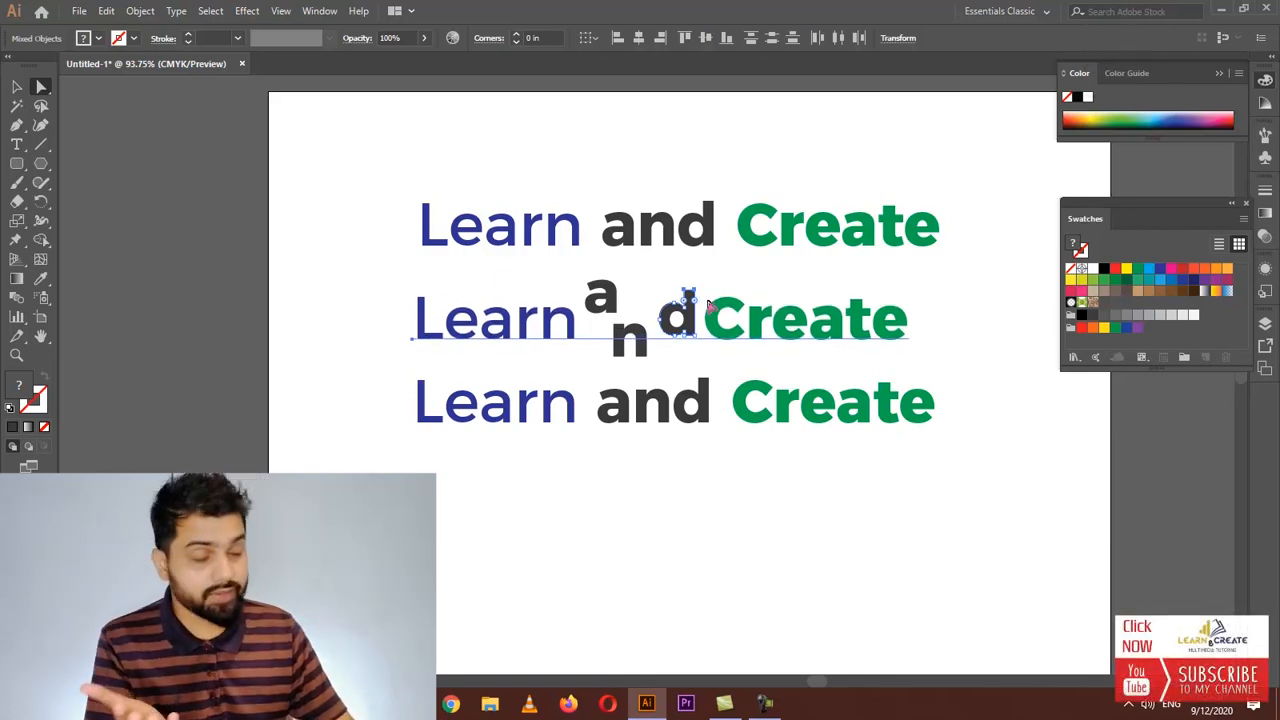
pyautogui.click(985, 342)
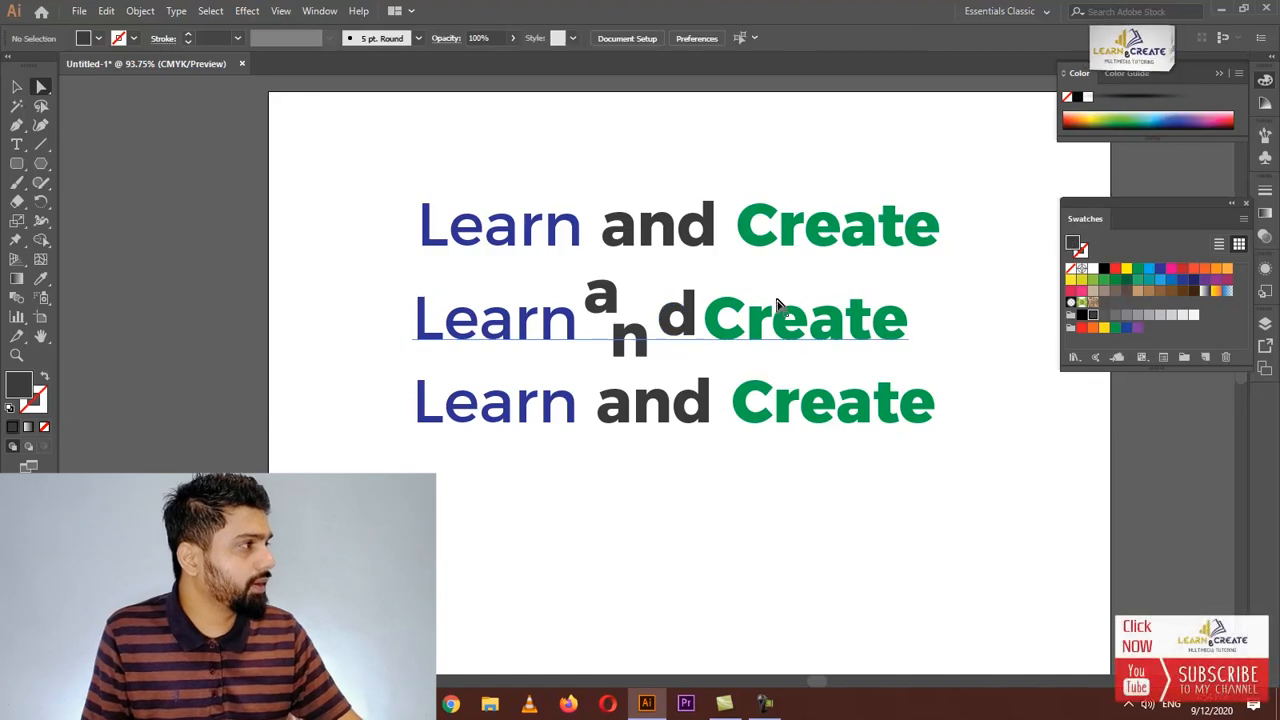
pyautogui.click(690, 302)
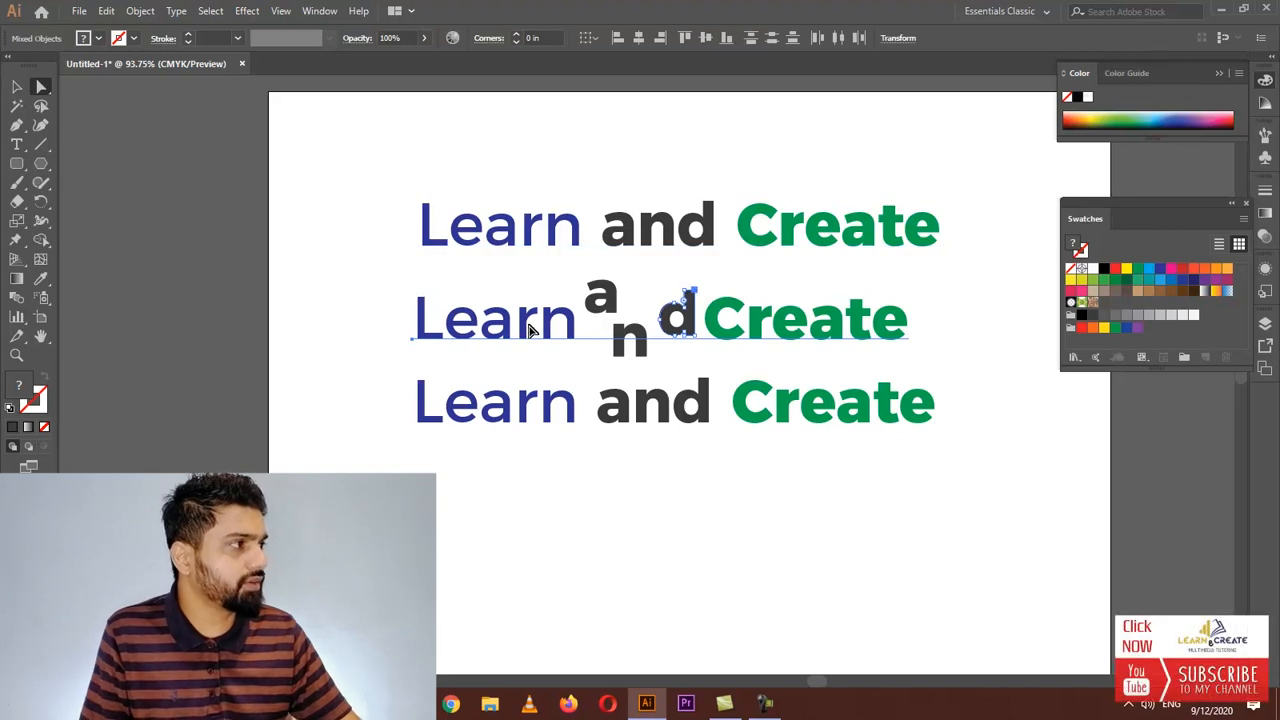
pyautogui.click(550, 385)
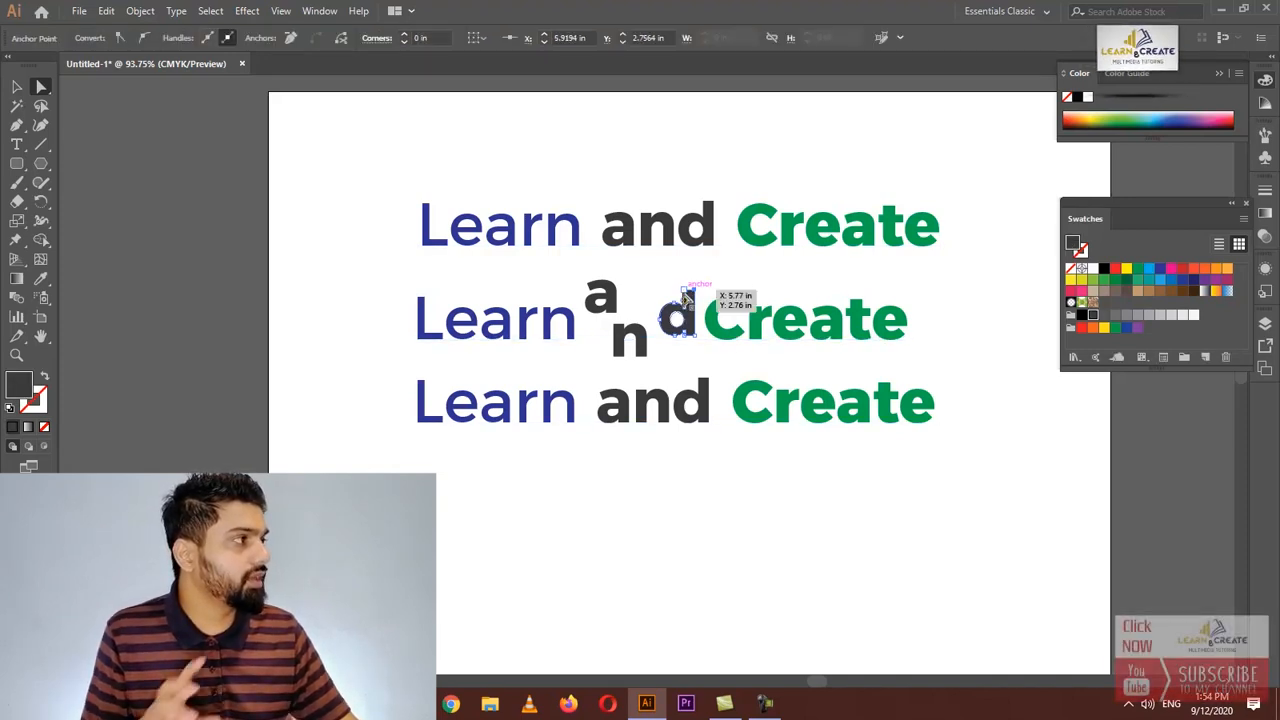
pyautogui.keyDown('shift'); pyautogui.click(730, 415); pyautogui.keyUp('shift')
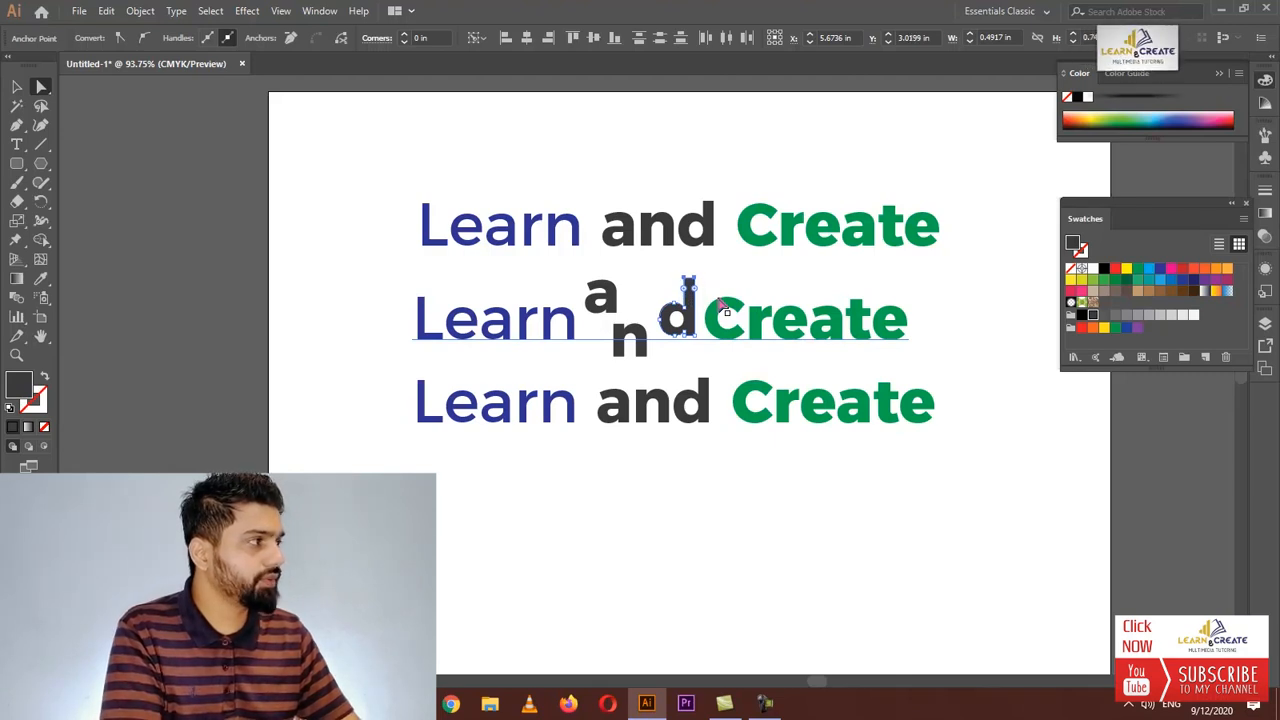
pyautogui.press('Up')
pyautogui.press('Up')
pyautogui.press('Up')
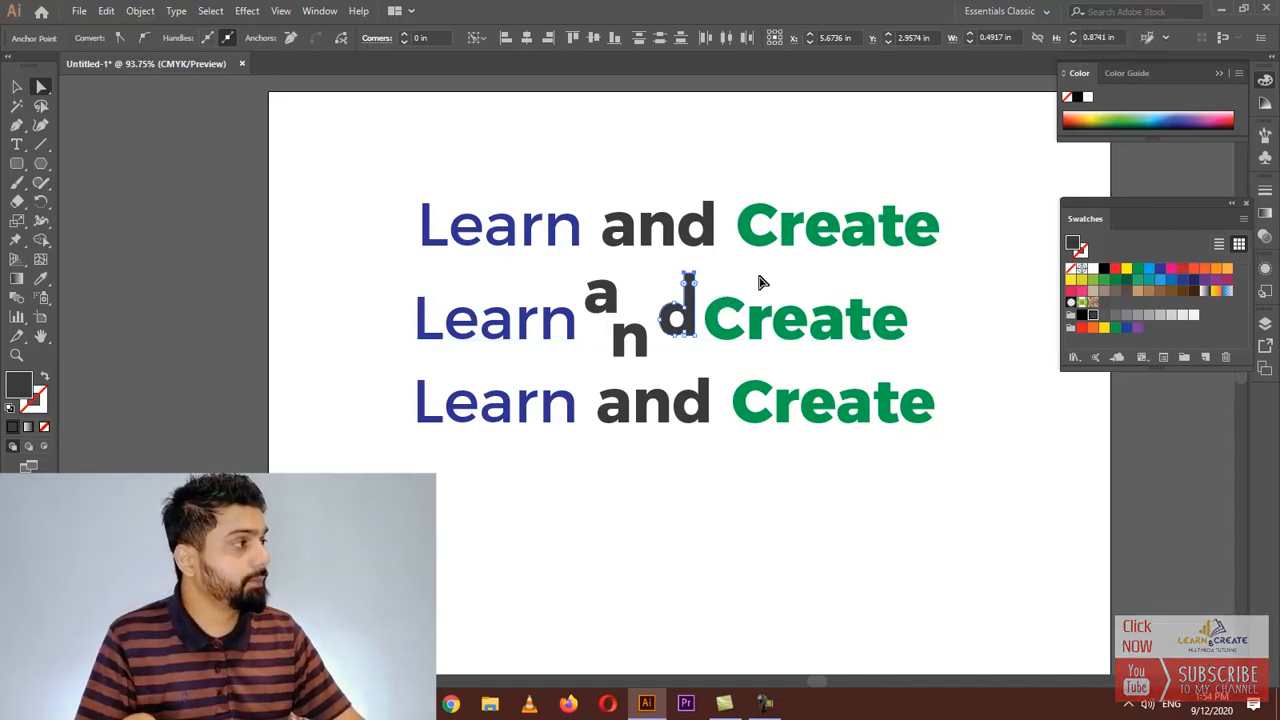
# Pull an anchor point of the "a" far to the left into a long tapering tail over "Learn"
pyautogui.click(614, 318)
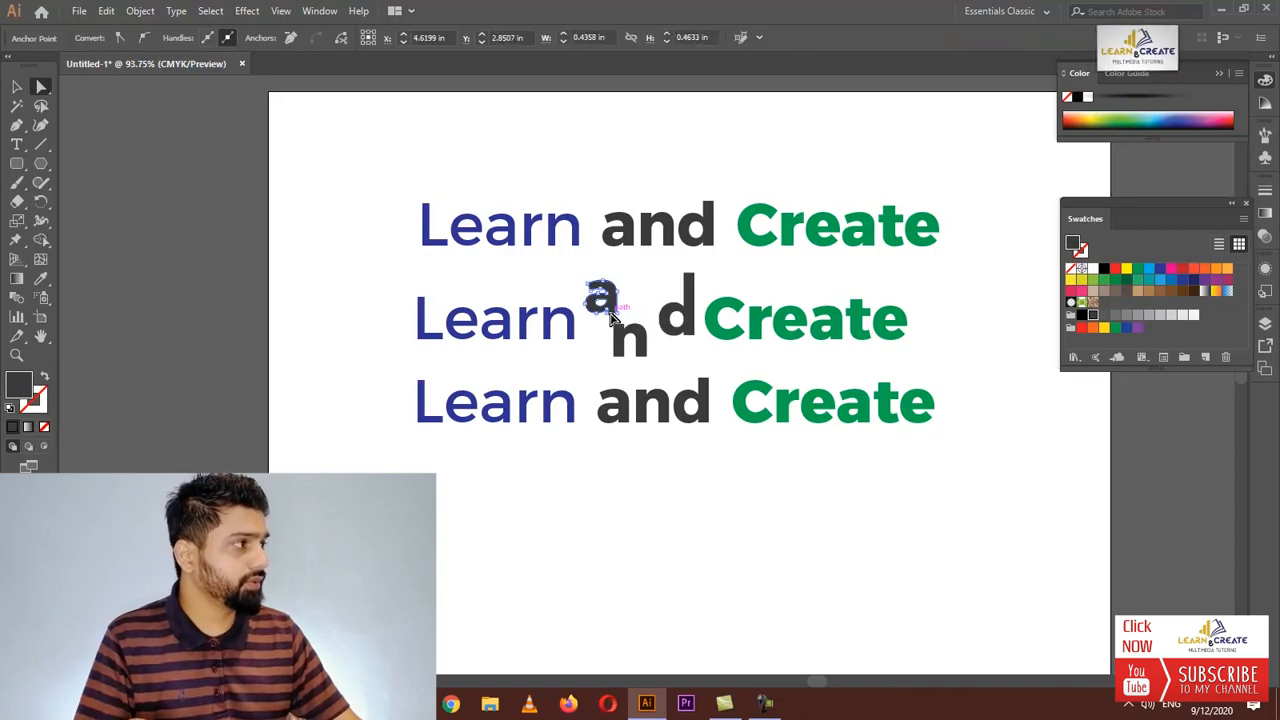
pyautogui.click(606, 320)
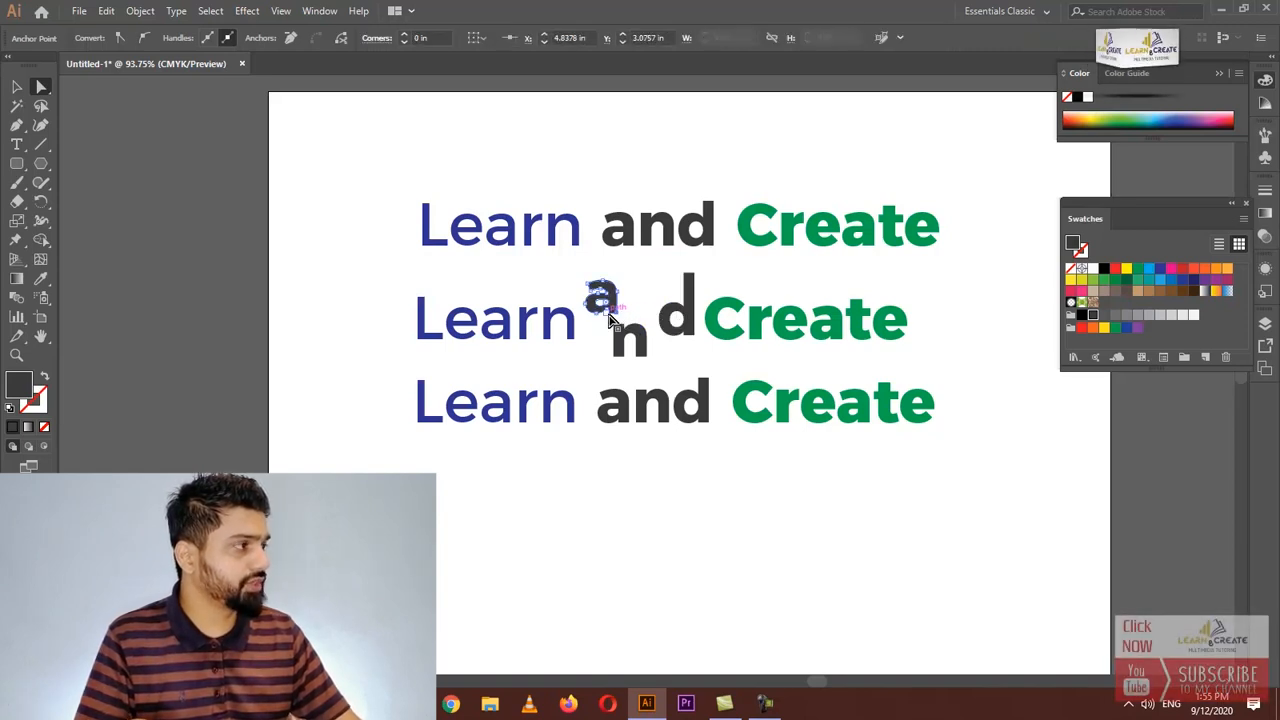
pyautogui.moveTo(606, 318); pyautogui.dragTo(605, 320)
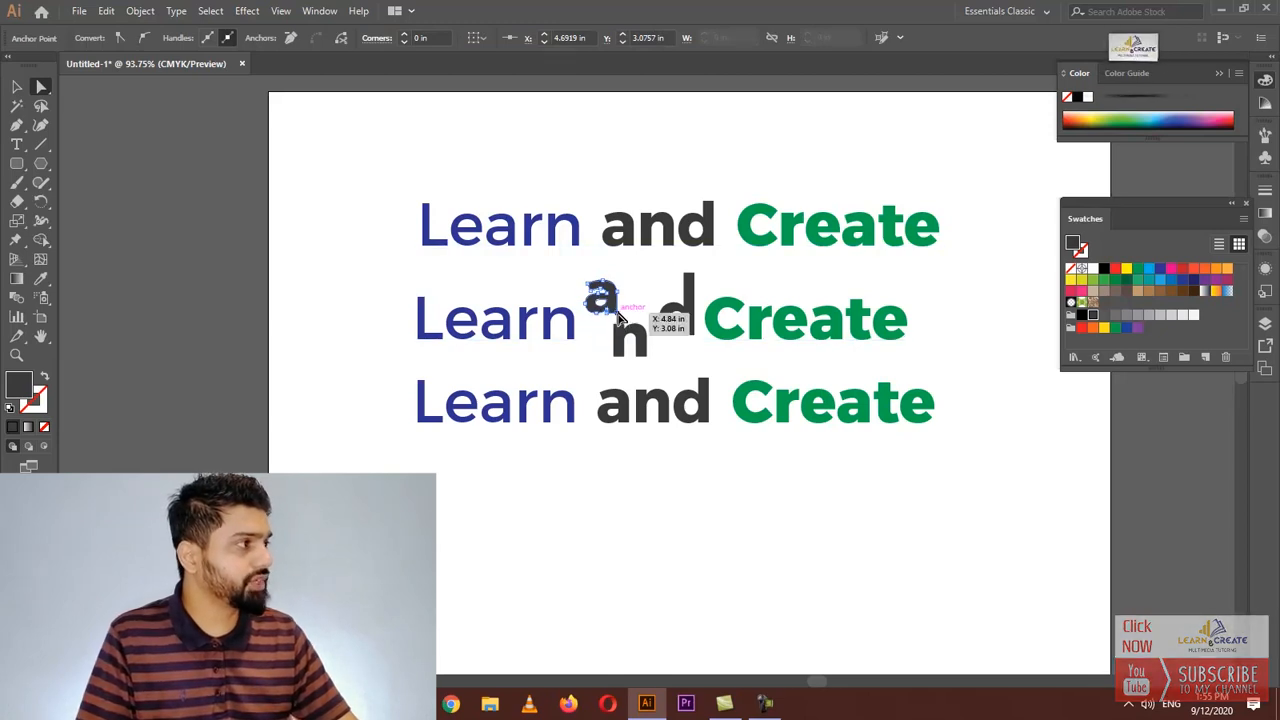
pyautogui.click(619, 317)
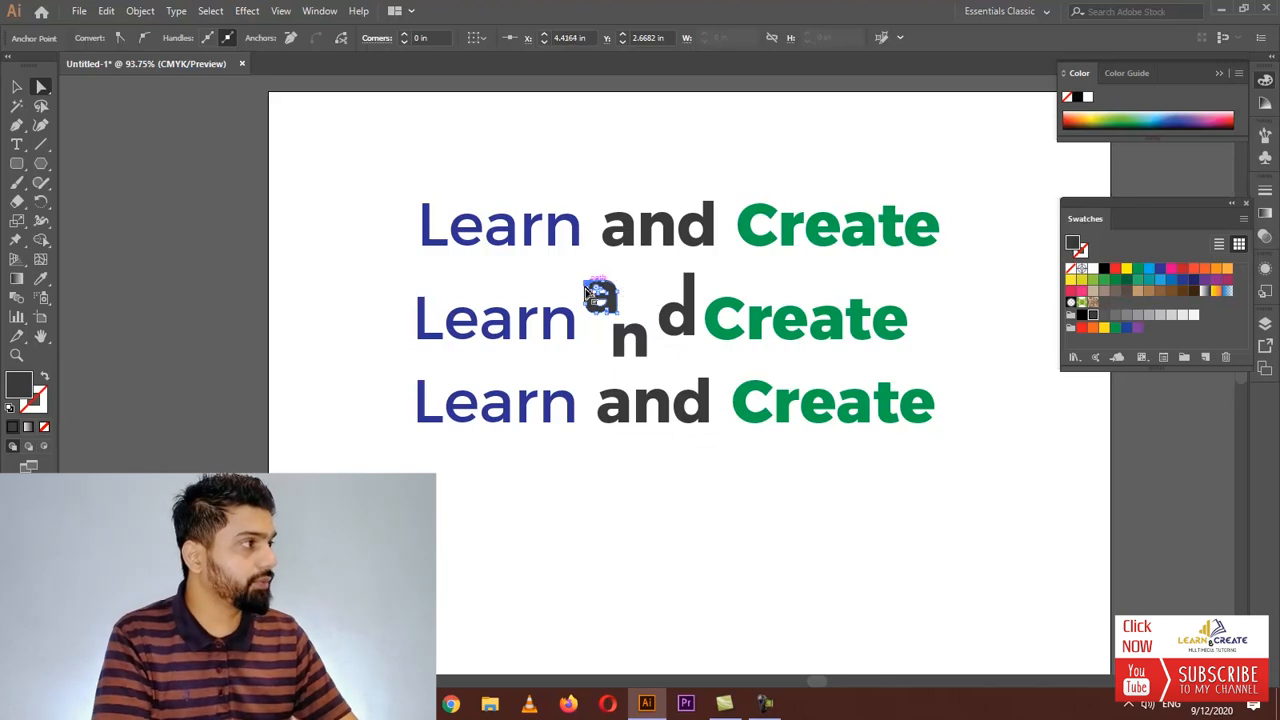
pyautogui.moveTo(588, 292); pyautogui.dragTo(550, 284)
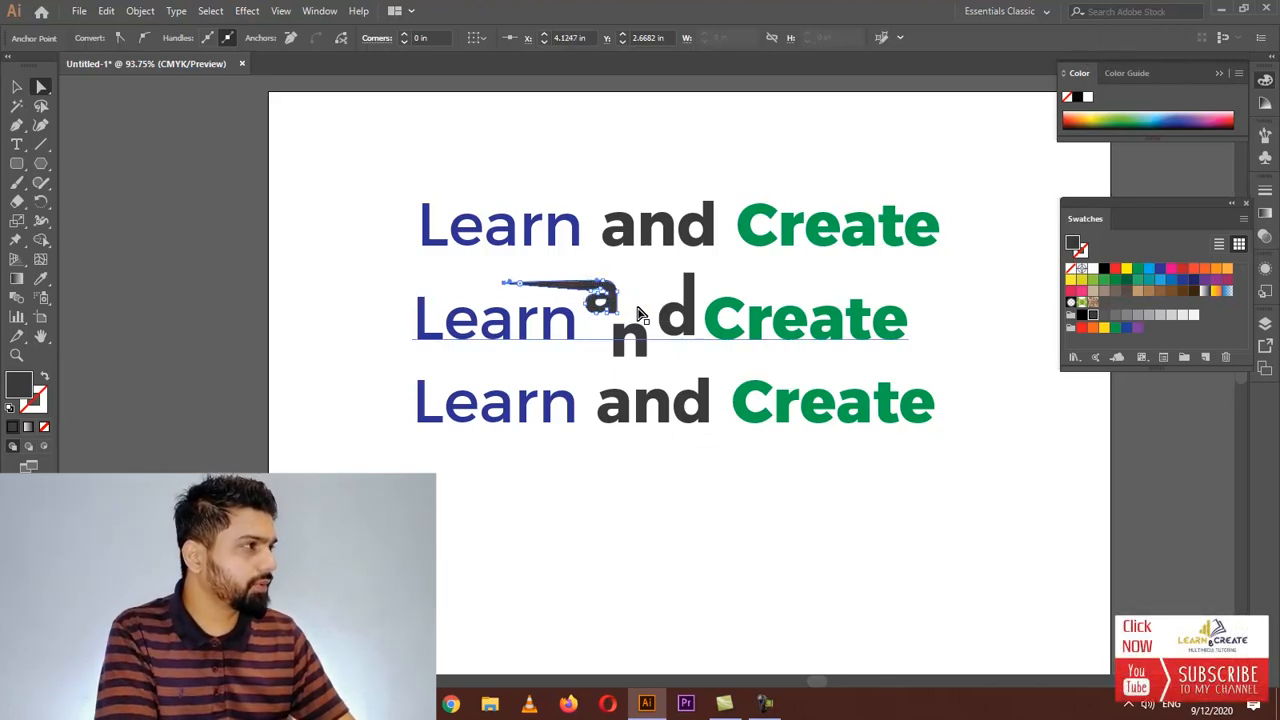
pyautogui.press('Left')
pyautogui.press('Left')
pyautogui.press('Left')
pyautogui.press('Left')
pyautogui.press('Left')
pyautogui.press('Left')
pyautogui.press('Left')
pyautogui.press('Left')
pyautogui.press('Left')
pyautogui.press('Left')
pyautogui.press('Left')
pyautogui.press('Left')
pyautogui.press('Left')
pyautogui.press('Left')
pyautogui.press('Left')
pyautogui.press('Left')
pyautogui.press('Left')
pyautogui.press('Left')
pyautogui.press('Left')
pyautogui.press('Left')
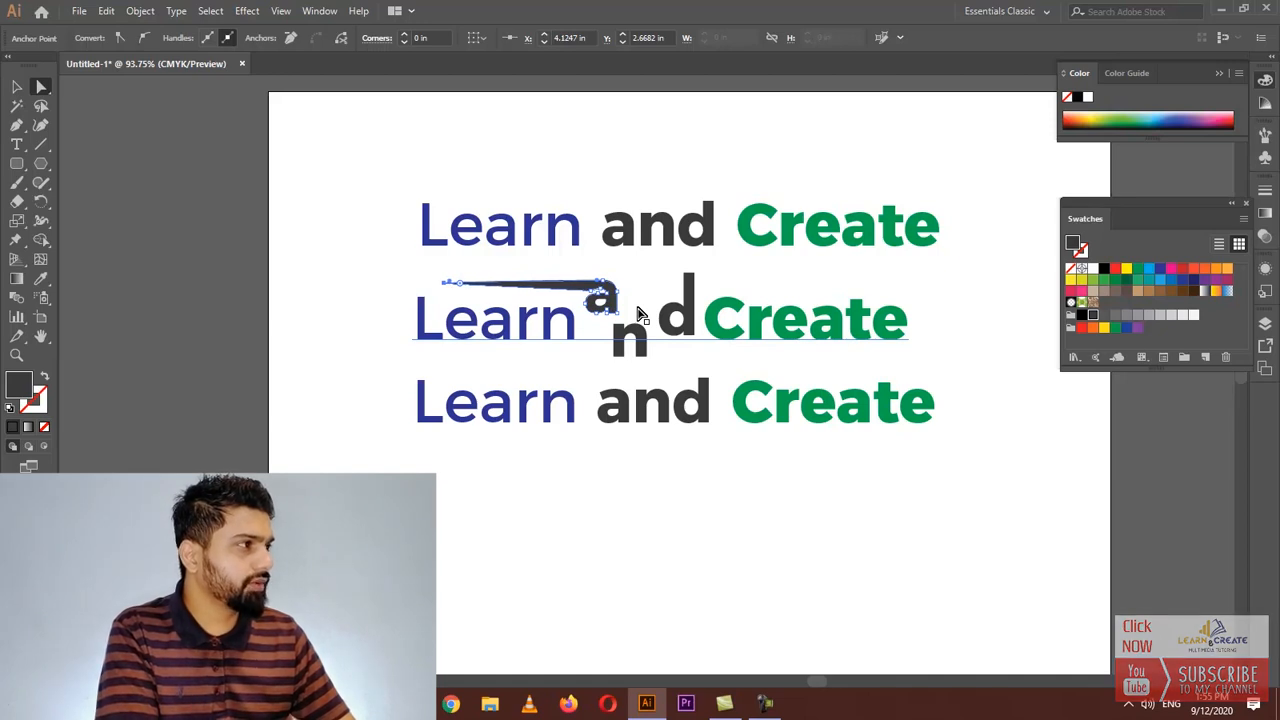
pyautogui.click(362, 349)
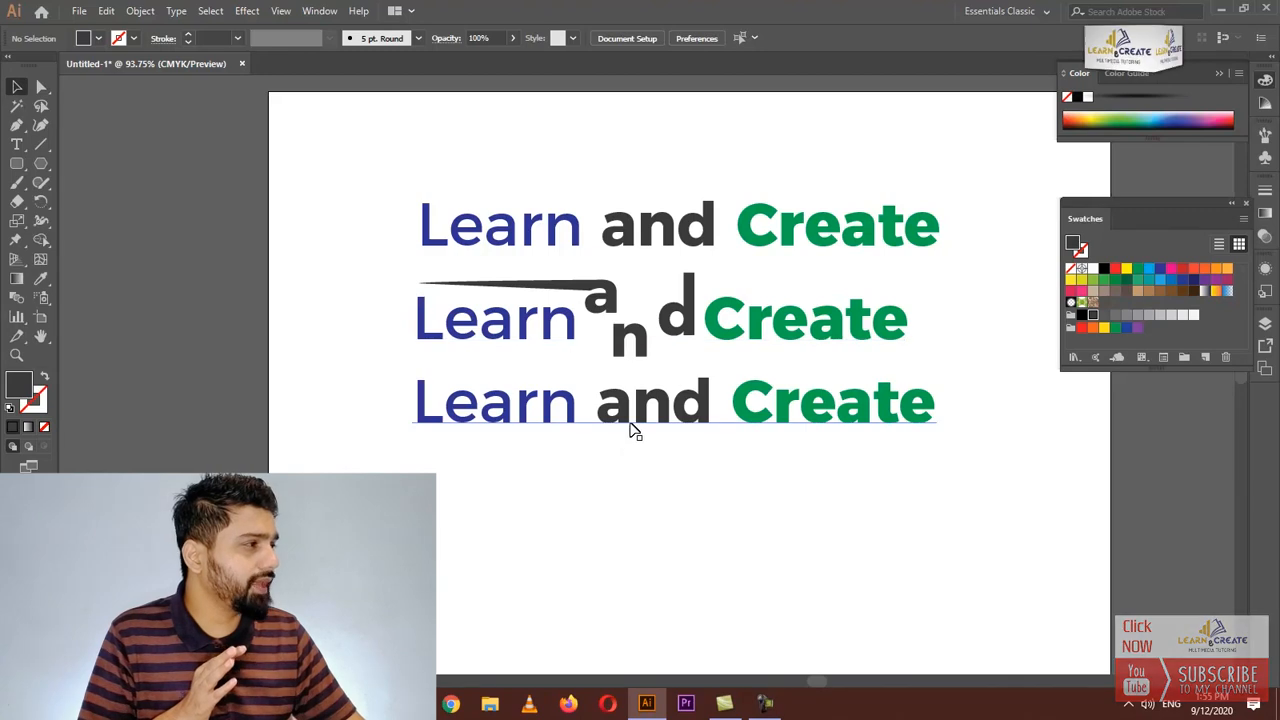
# Switch to the browser, search Google Images for textures and open a stone texture image
pyautogui.moveTo(631, 430); pyautogui.dragTo(627, 453)
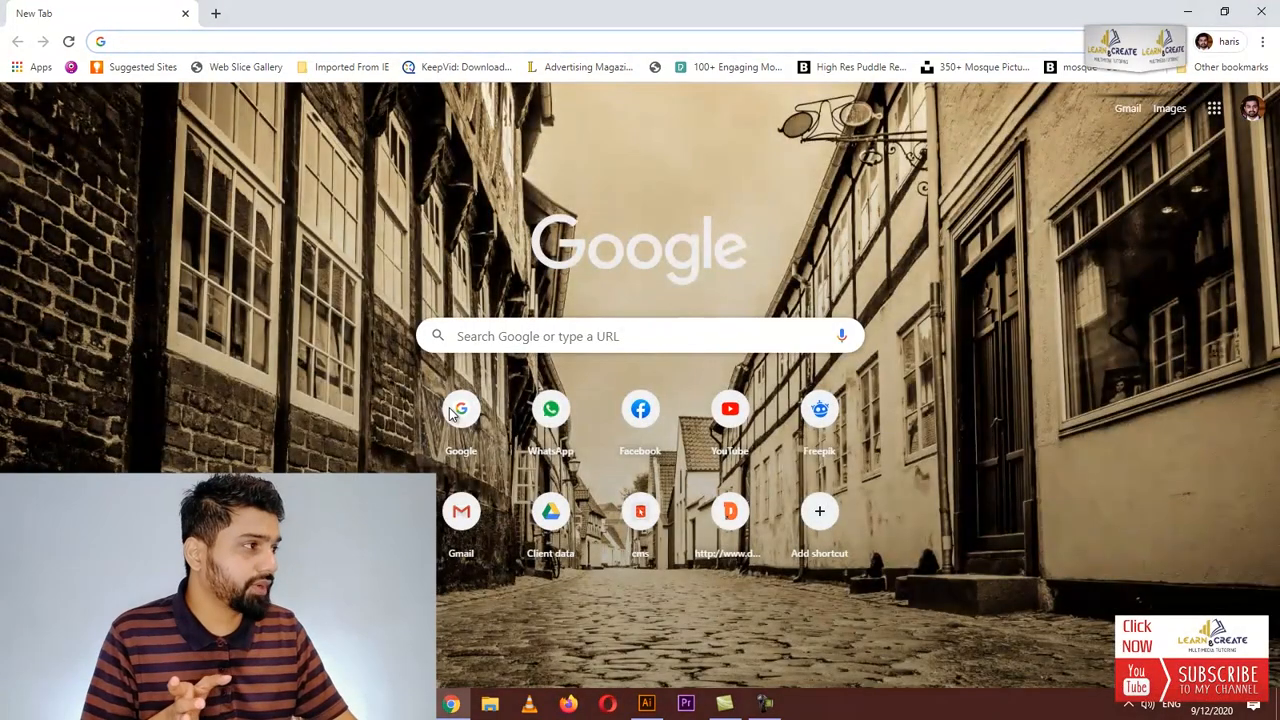
pyautogui.click(440, 416)
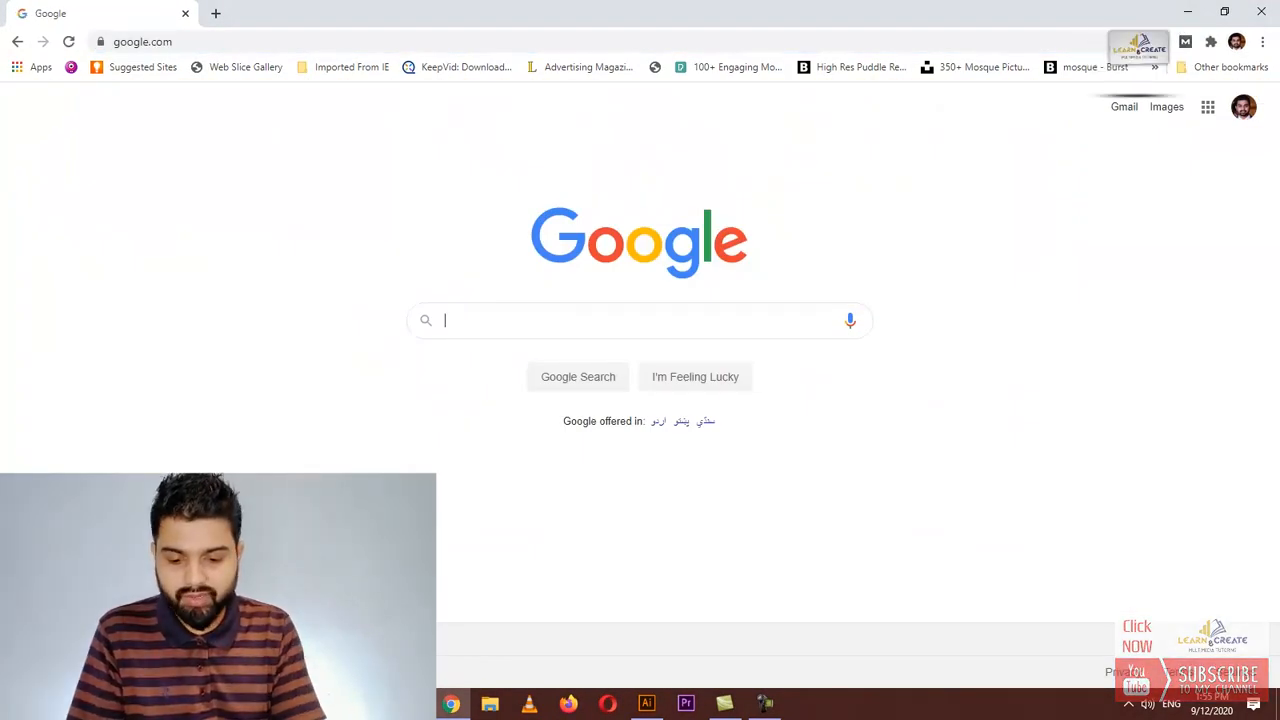
pyautogui.write('textures')
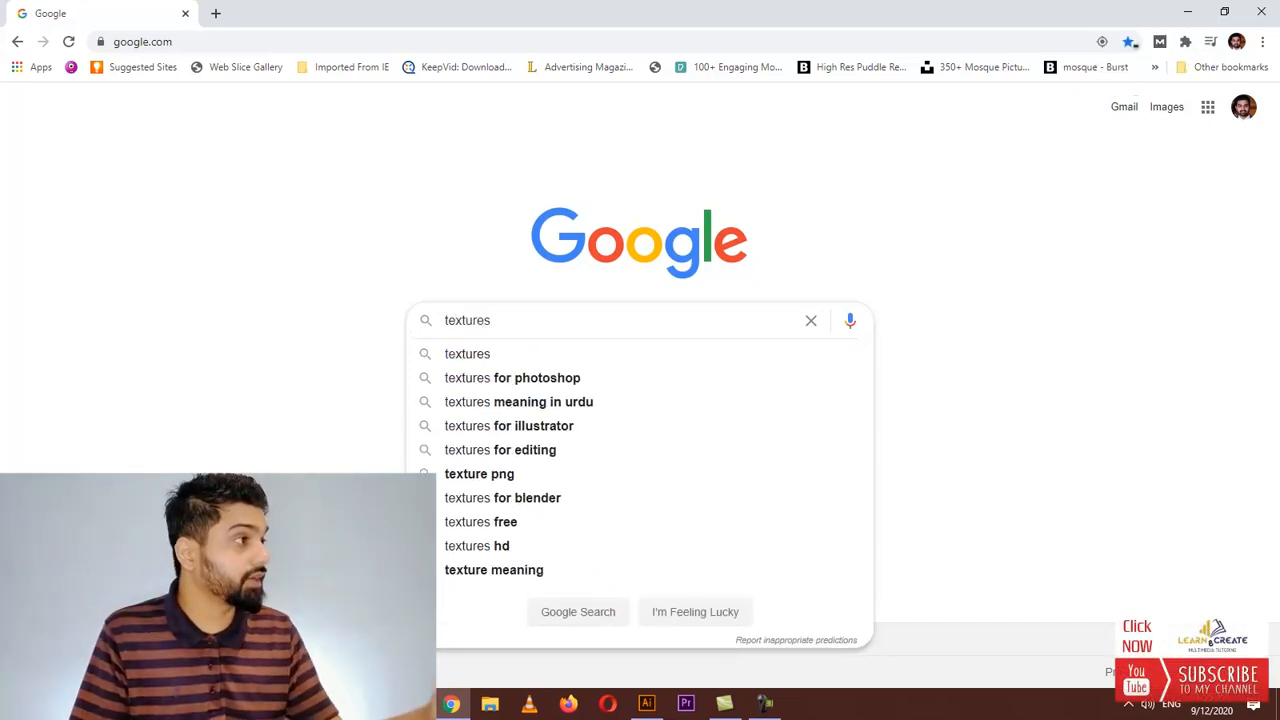
pyautogui.press('Return')
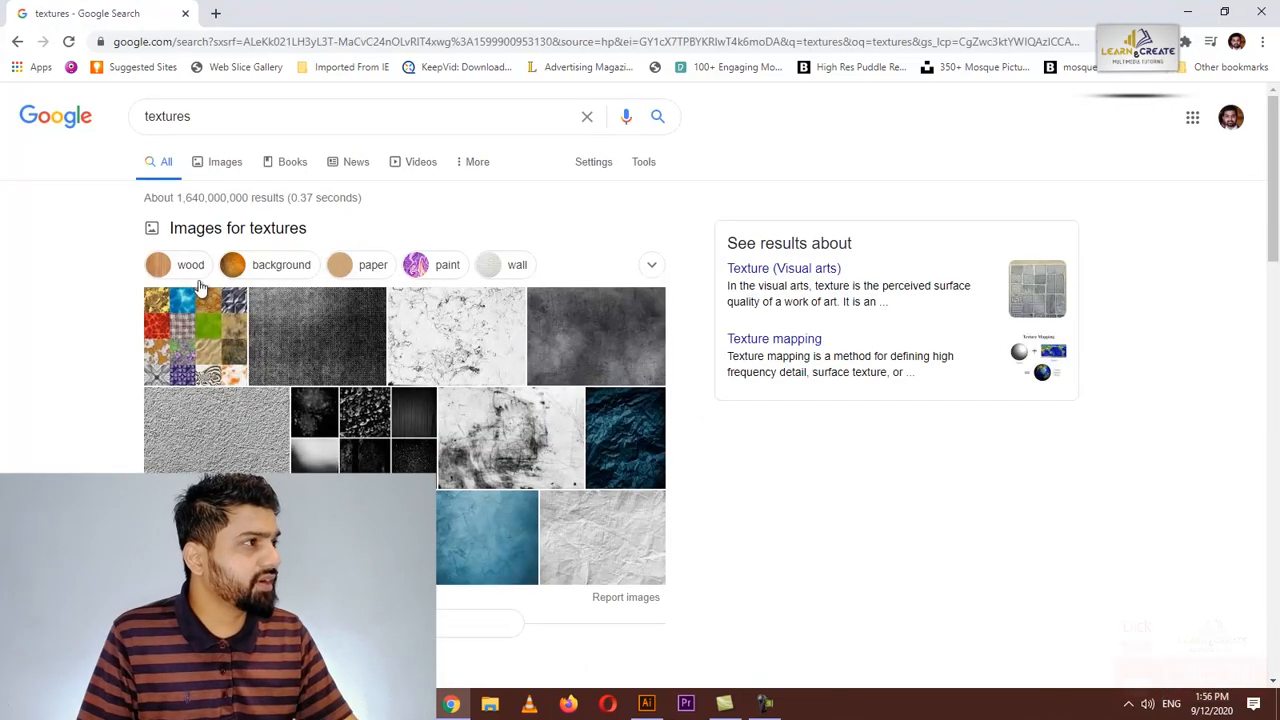
pyautogui.click(225, 161)
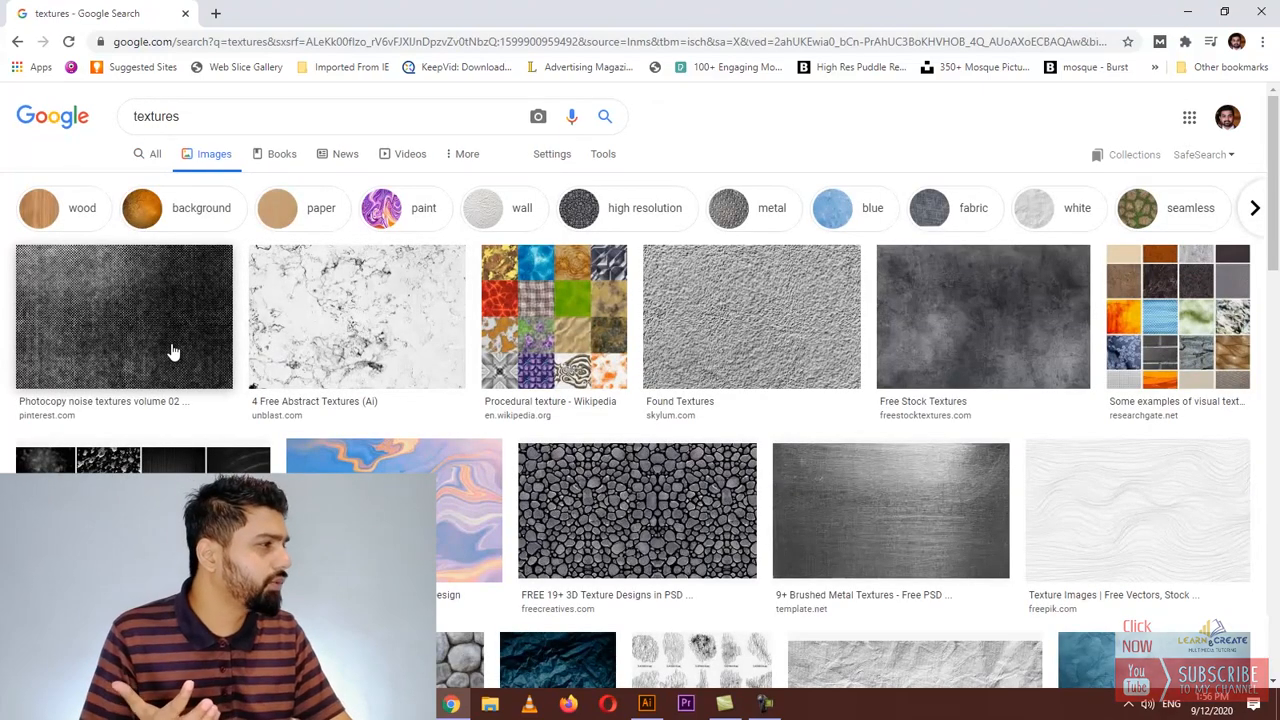
pyautogui.scroll(-3, 651, 414)
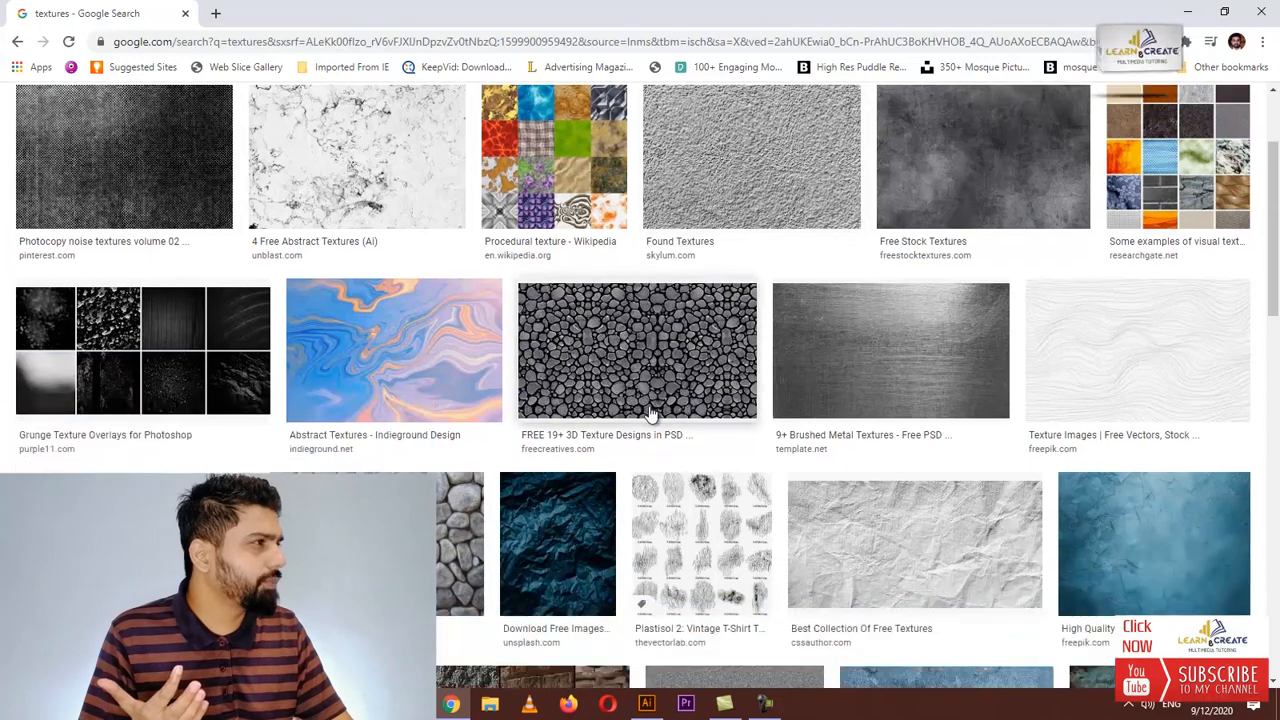
pyautogui.scroll(-3, 651, 414)
pyautogui.scroll(3, 650, 413)
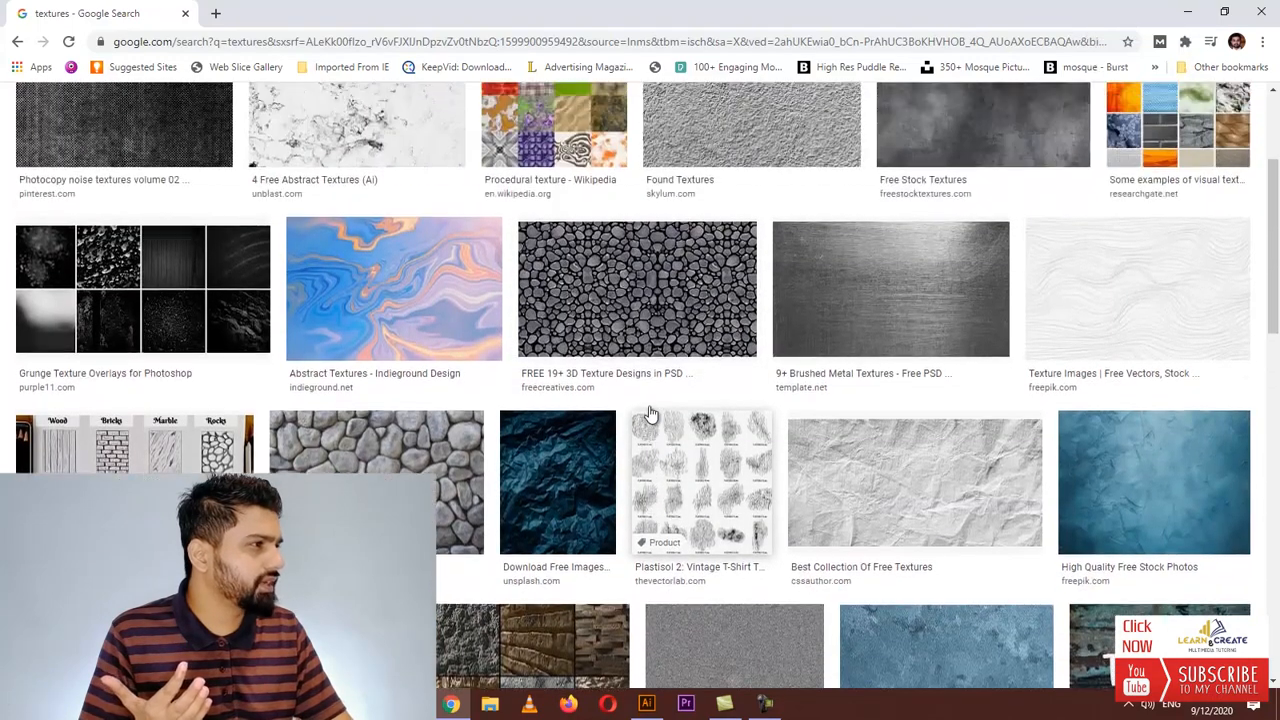
pyautogui.click(460, 545)
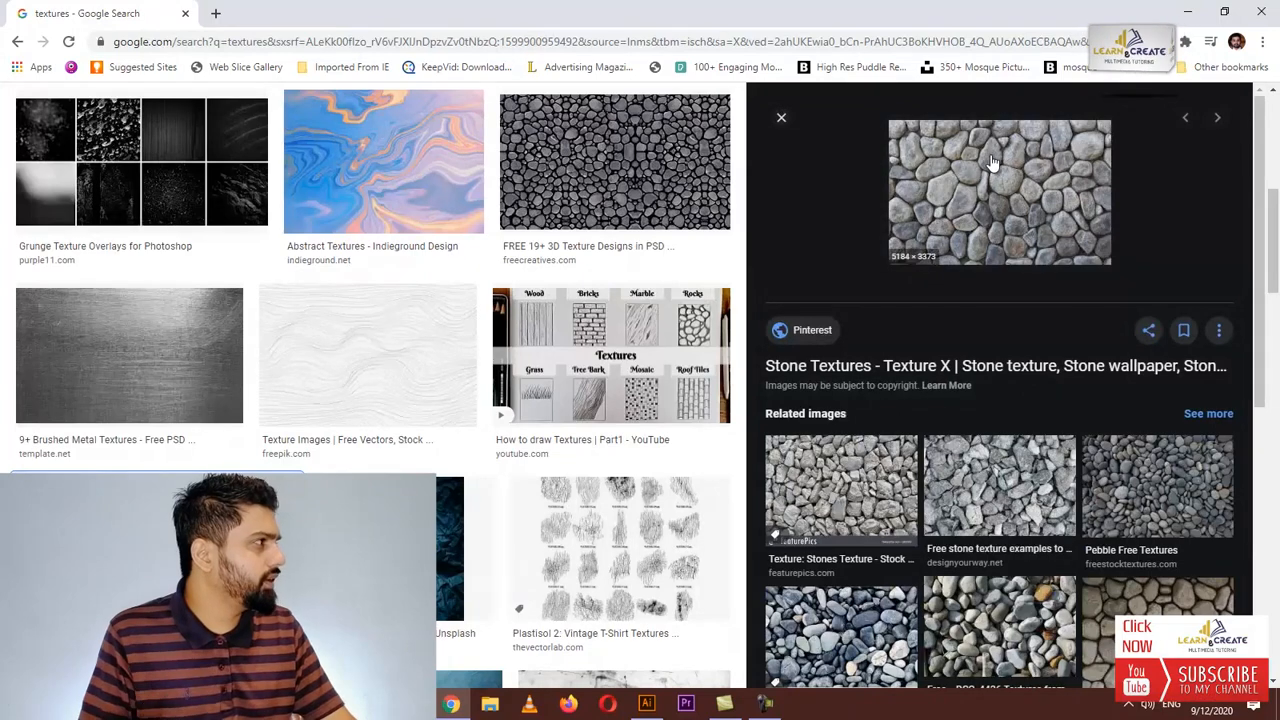
# Save the stone texture image to the Desktop as download.jpg
pyautogui.rightClick(992, 162)
pyautogui.click(1042, 333)
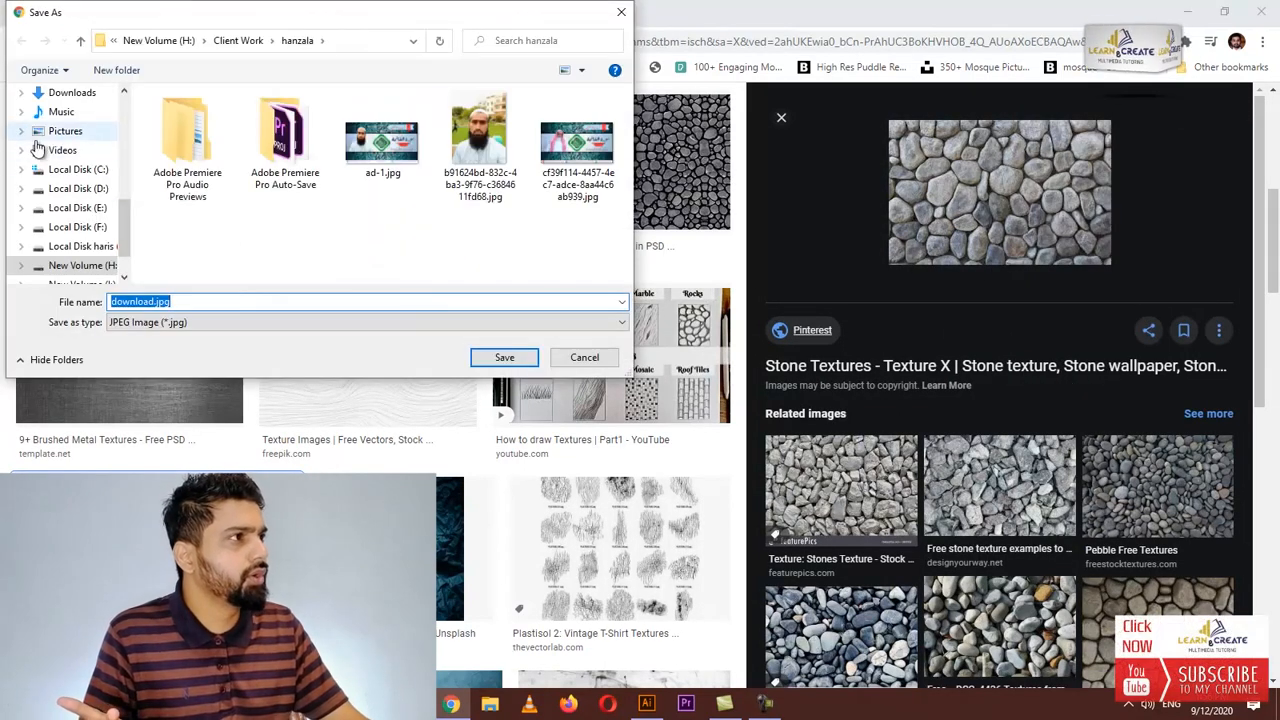
pyautogui.scroll(2, 40, 150)
pyautogui.click(57, 124)
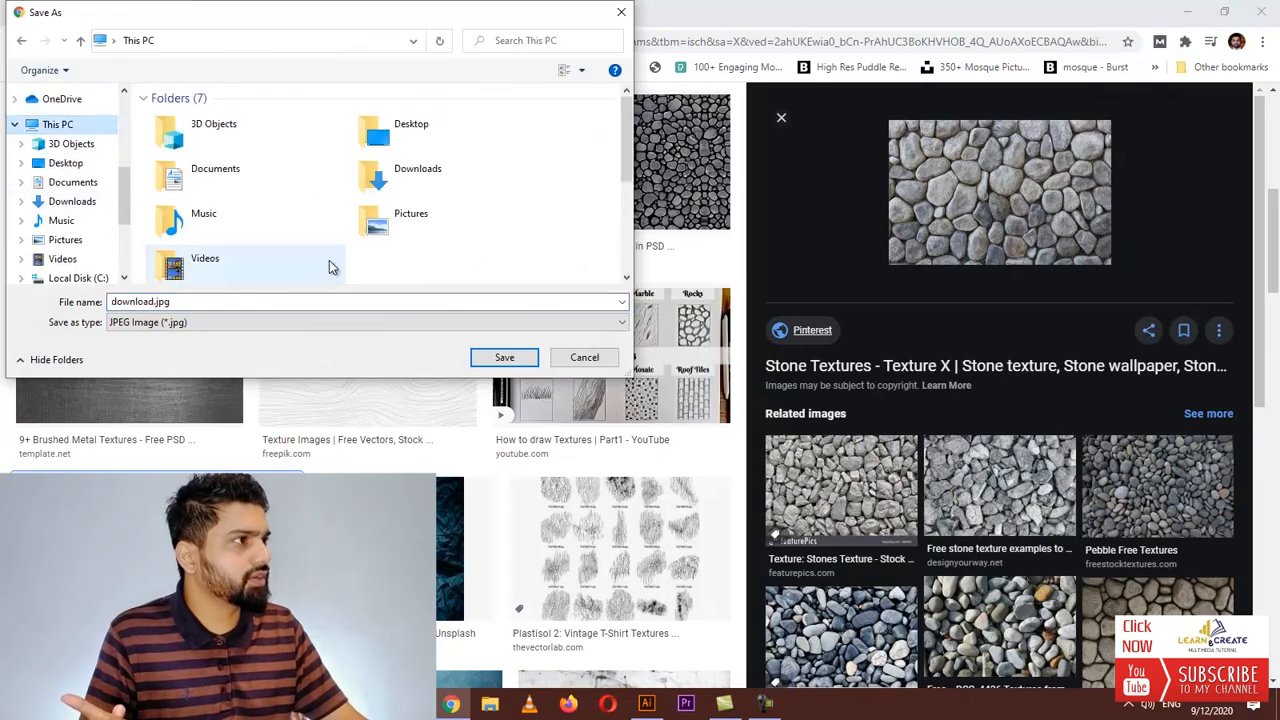
pyautogui.click(65, 163)
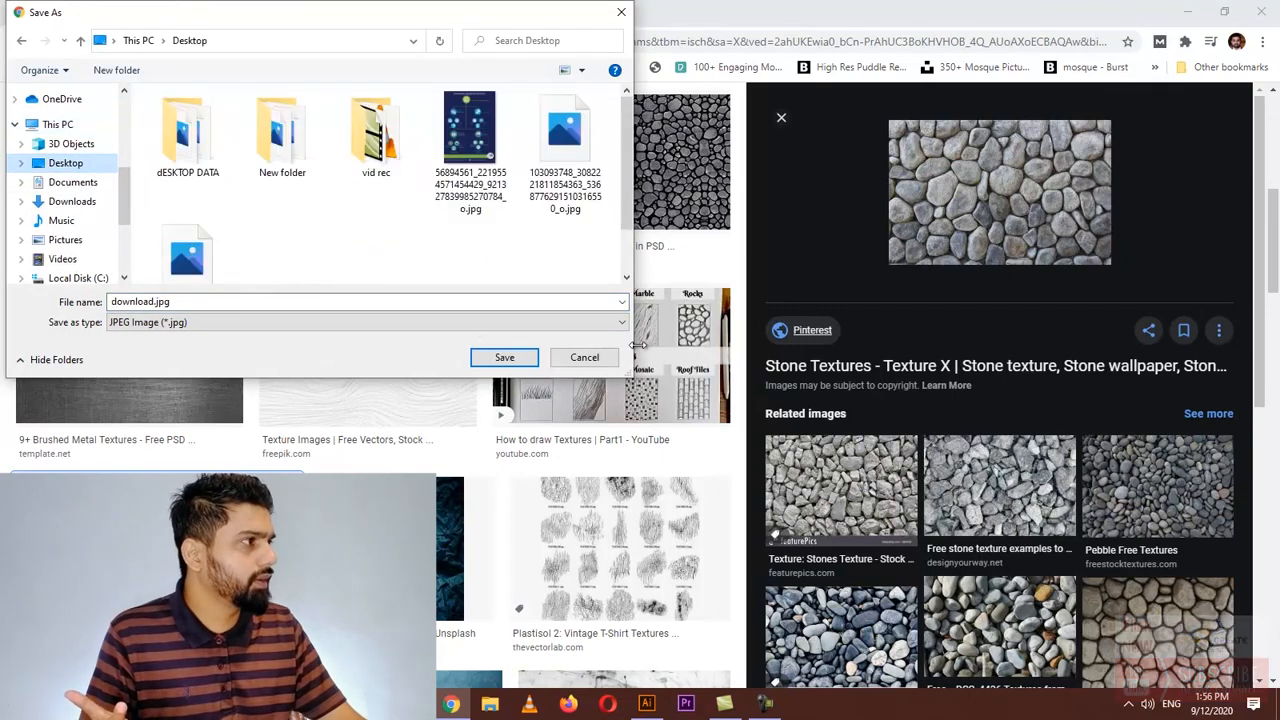
pyautogui.click(522, 358)
pyautogui.press('super+d')
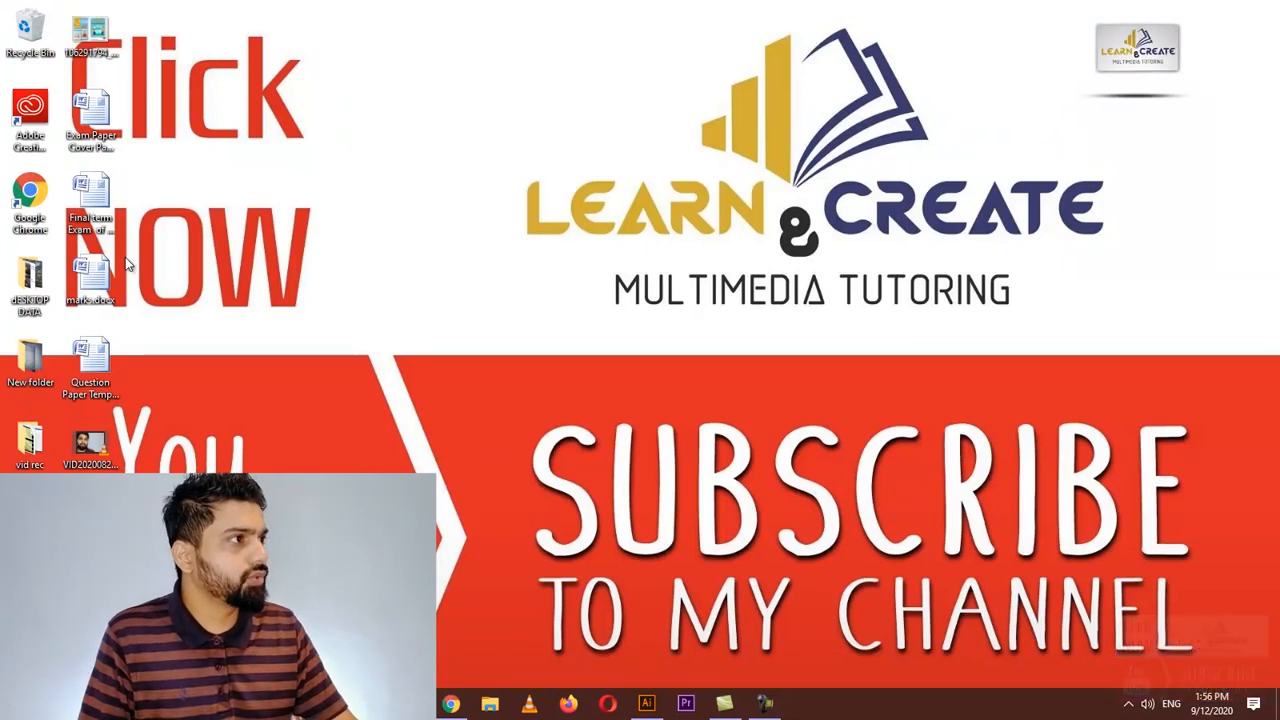
pyautogui.moveTo(203, 232); pyautogui.dragTo(351, 445)
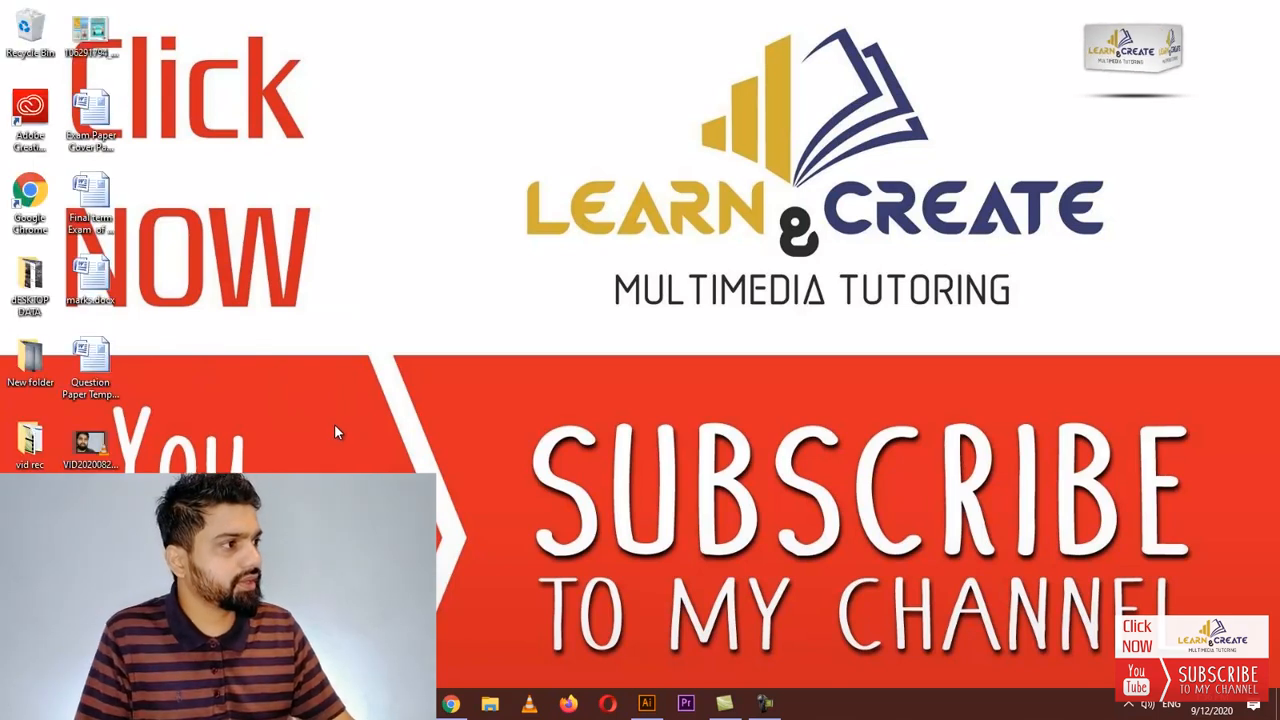
pyautogui.moveTo(95, 522)
pyautogui.mouseDown()
pyautogui.moveTo(380, 436)
pyautogui.moveTo(120, 524)
pyautogui.mouseUp()
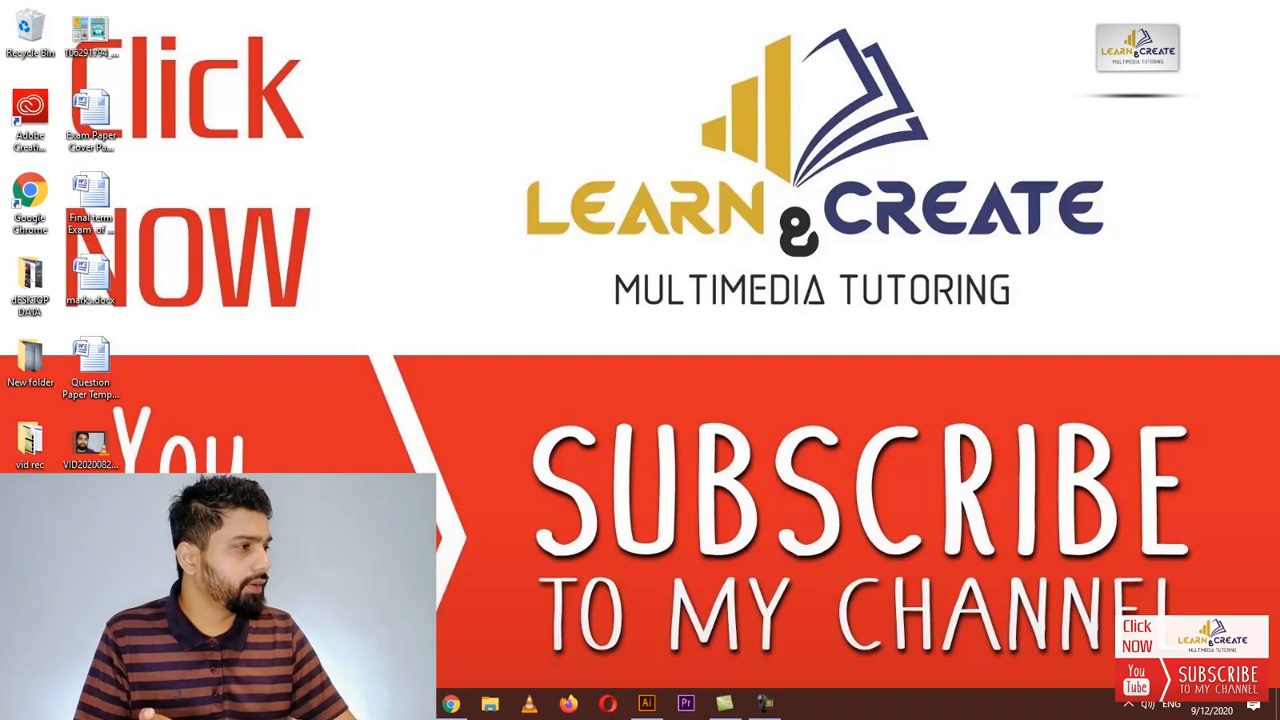
# Bring the saved download.jpg stone texture from the Desktop onto the artboard
pyautogui.moveTo(120, 524); pyautogui.dragTo(929, 555)
# Select the extra third copy of the Learn and Create heading and delete it
pyautogui.click(503, 490)
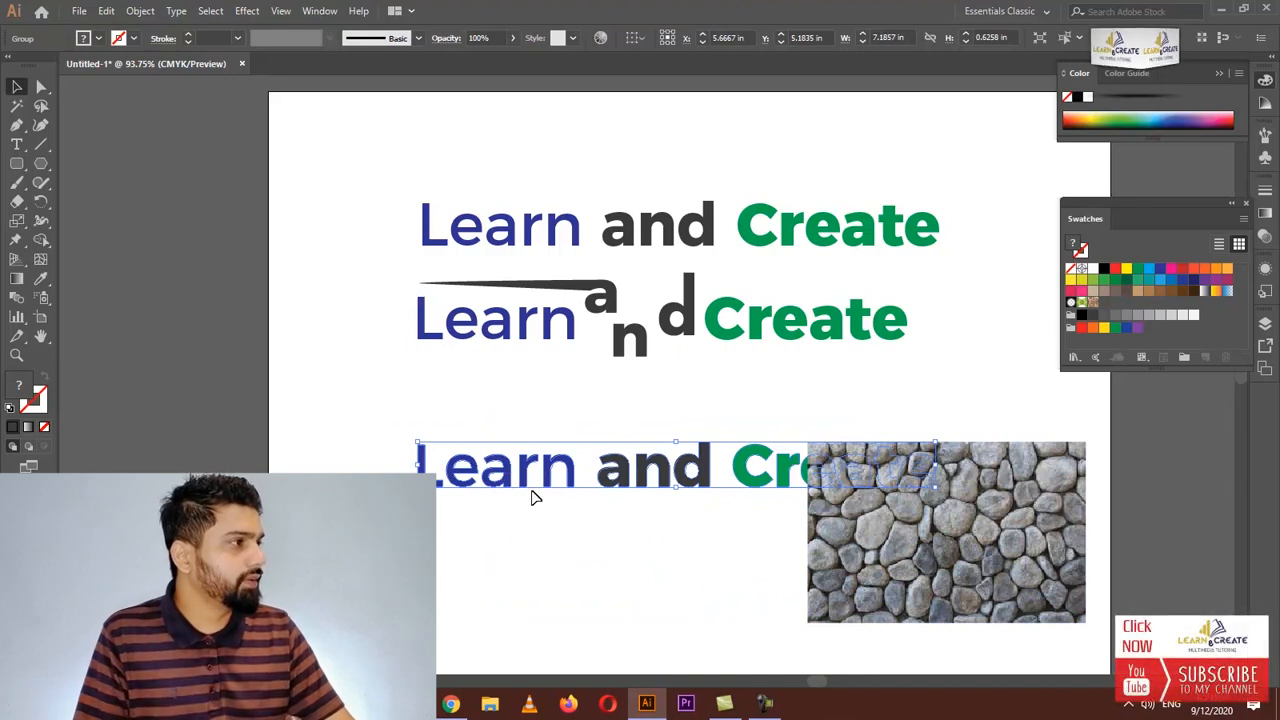
pyautogui.rightClick(531, 479)
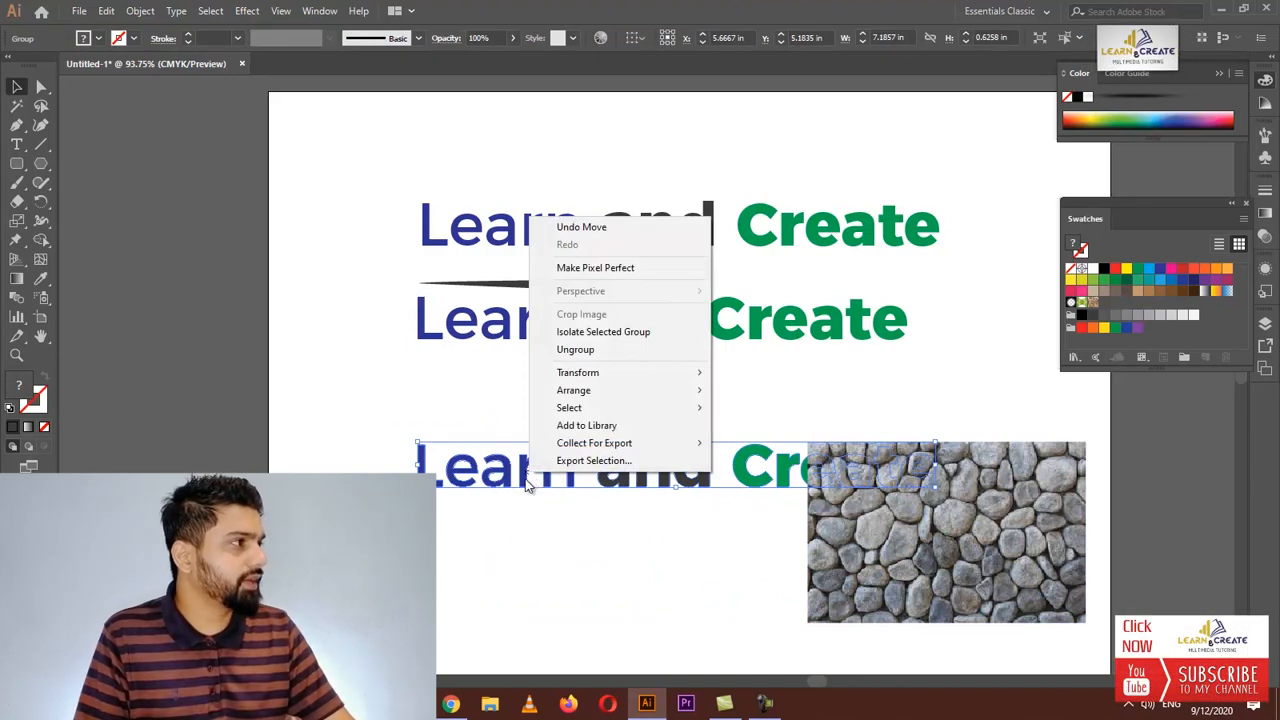
pyautogui.click(512, 531)
pyautogui.moveTo(503, 473); pyautogui.dragTo(483, 481)
pyautogui.press('Delete')
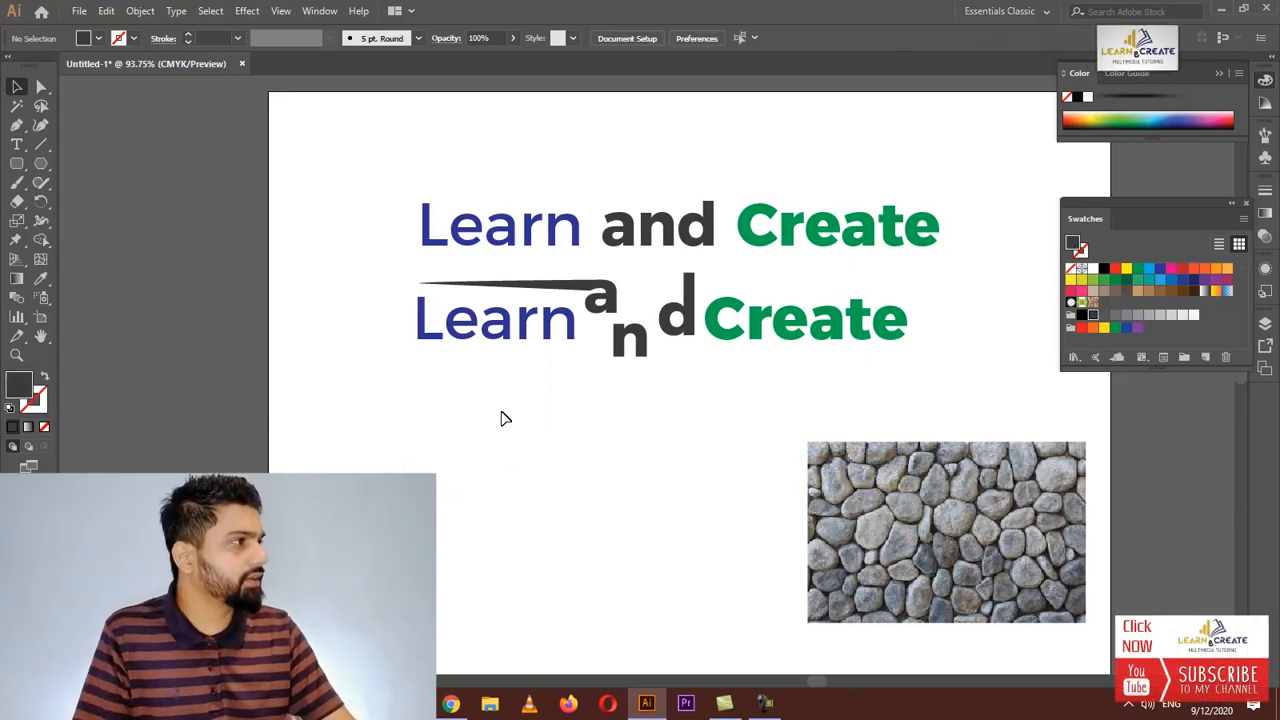
# Move the plain Learn and Create heading down, enlarge the stone image to cover it, and embed the image
pyautogui.moveTo(565, 228); pyautogui.dragTo(548, 440)
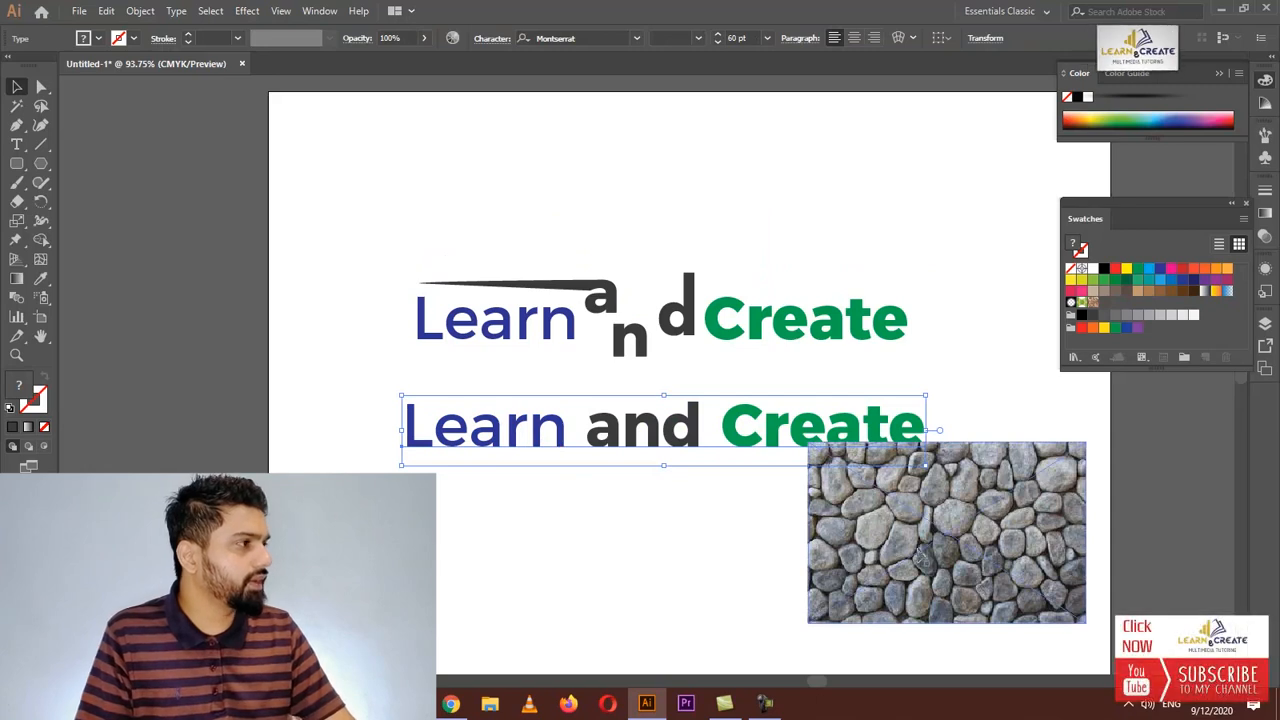
pyautogui.moveTo(888, 553); pyautogui.dragTo(498, 498)
pyautogui.moveTo(493, 488); pyautogui.dragTo(504, 487)
pyautogui.moveTo(670, 561); pyautogui.dragTo(850, 655)
pyautogui.moveTo(837, 373); pyautogui.dragTo(933, 311)
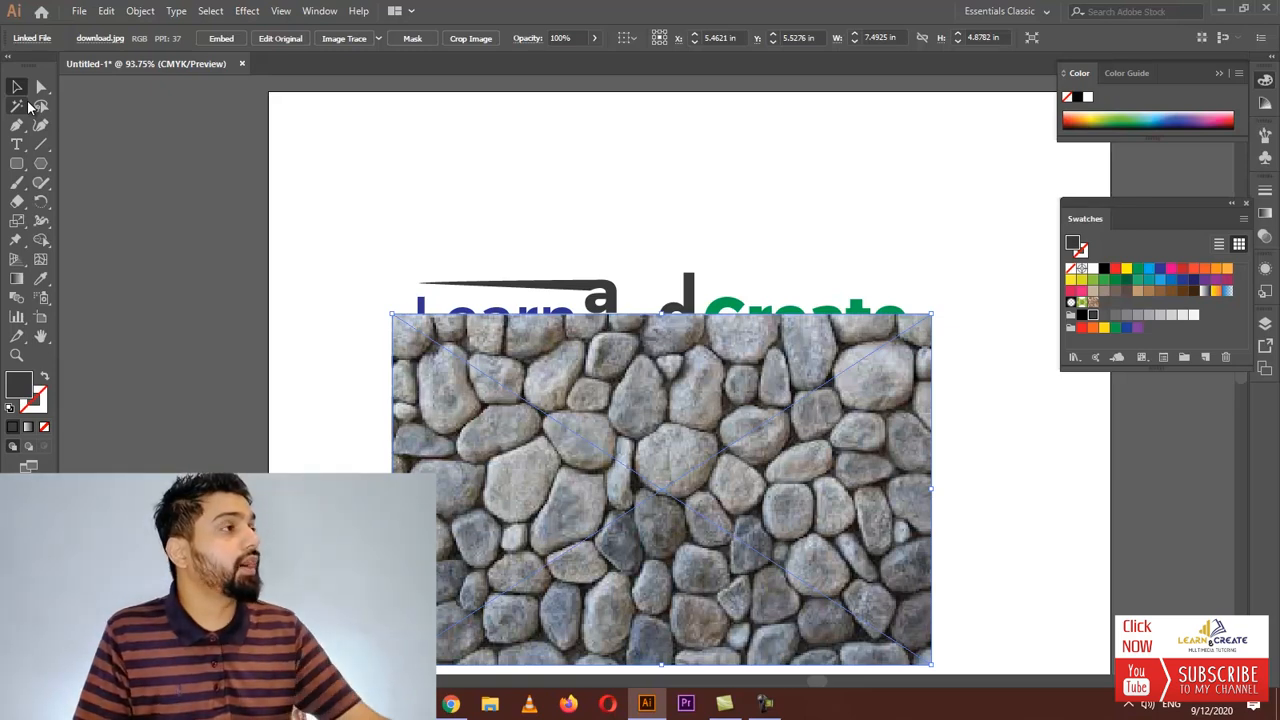
pyautogui.click(219, 38)
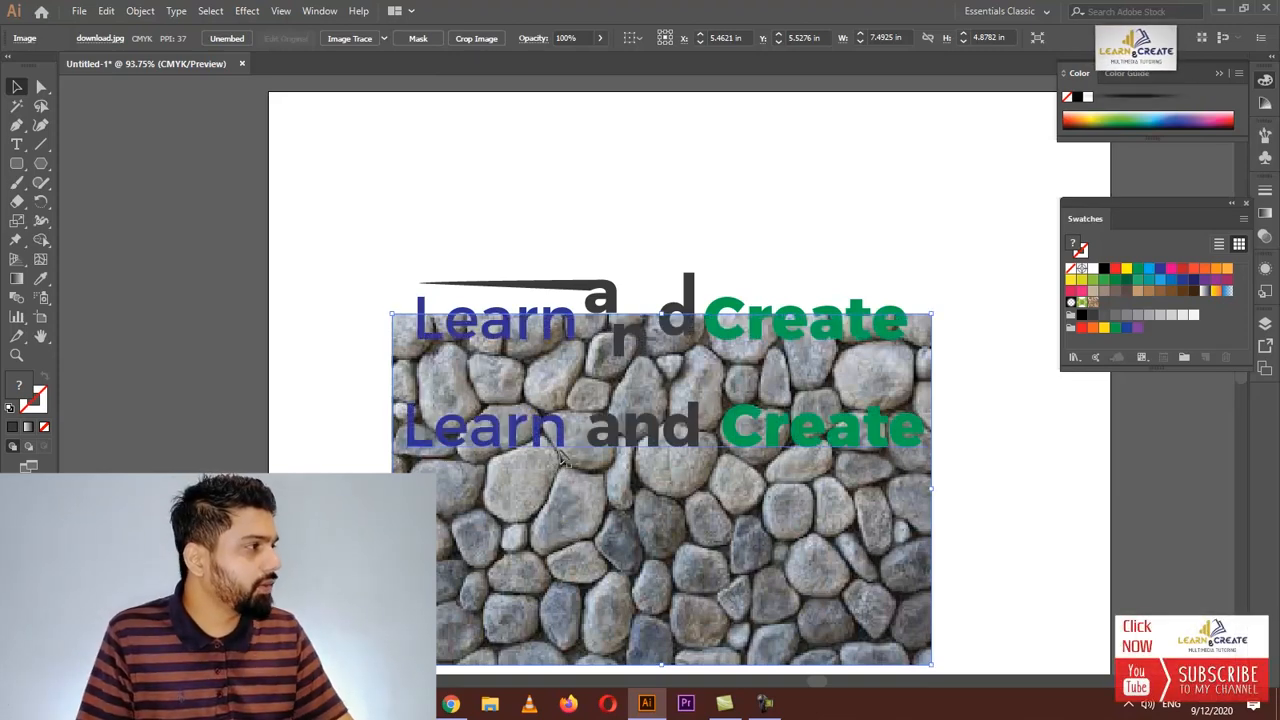
# Position the heading over the stone texture, select both, and make a clipping mask from them
pyautogui.moveTo(622, 447); pyautogui.dragTo(630, 565)
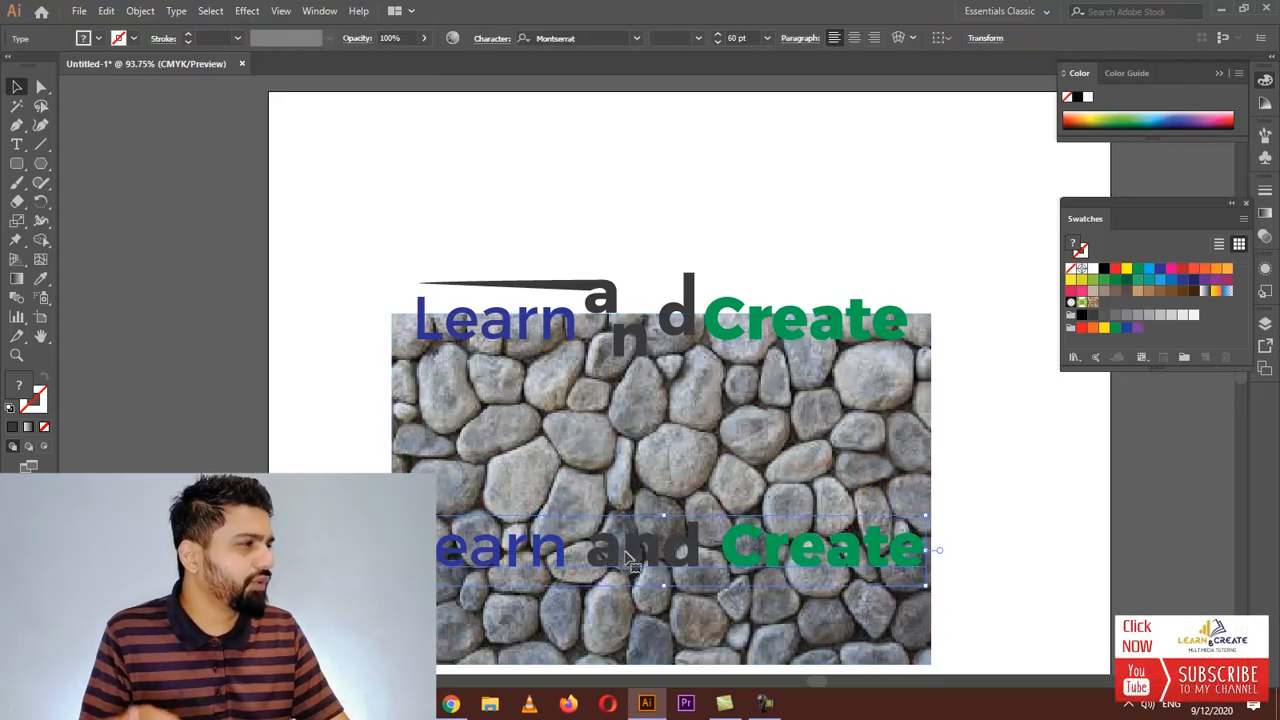
pyautogui.moveTo(988, 508); pyautogui.dragTo(822, 600)
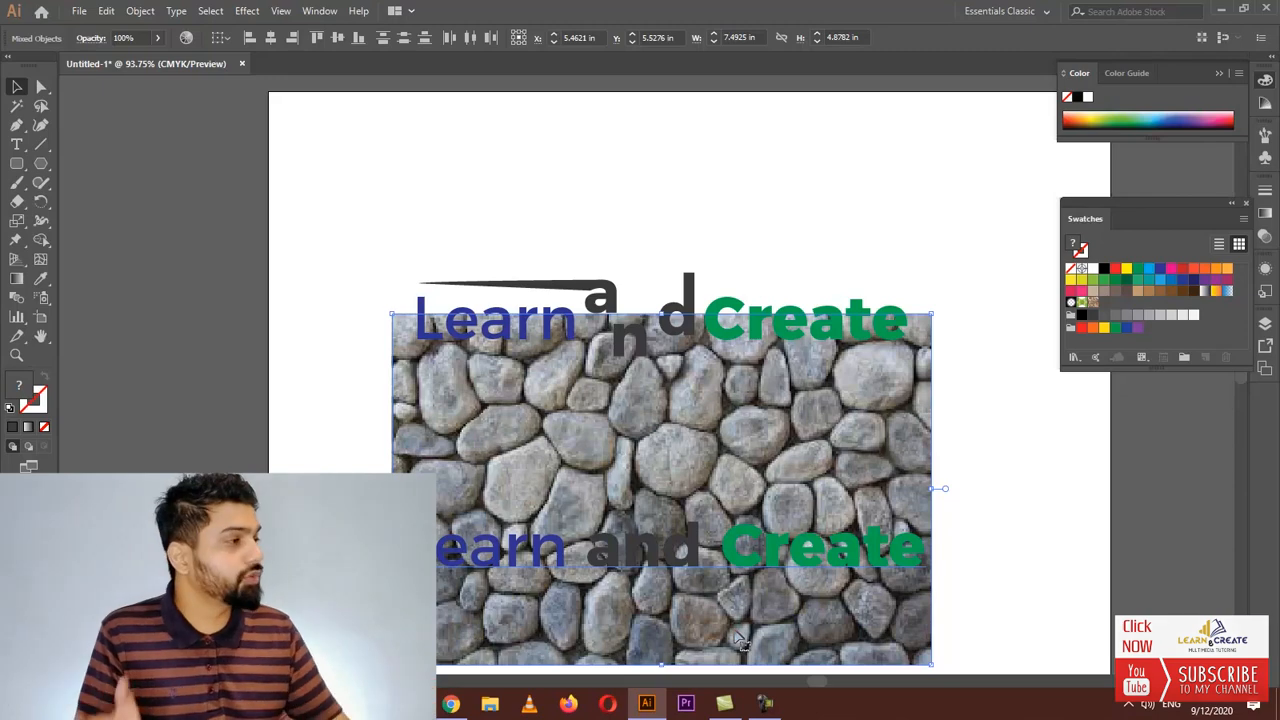
pyautogui.rightClick(652, 557)
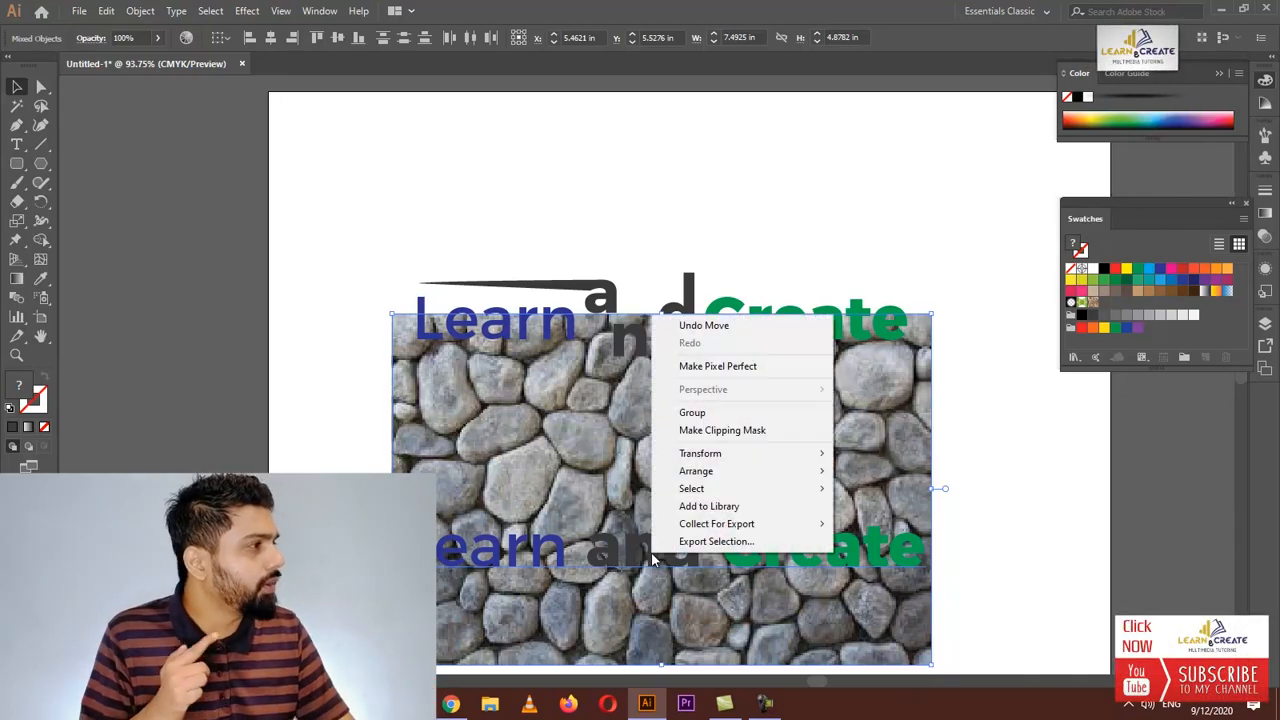
pyautogui.click(725, 437)
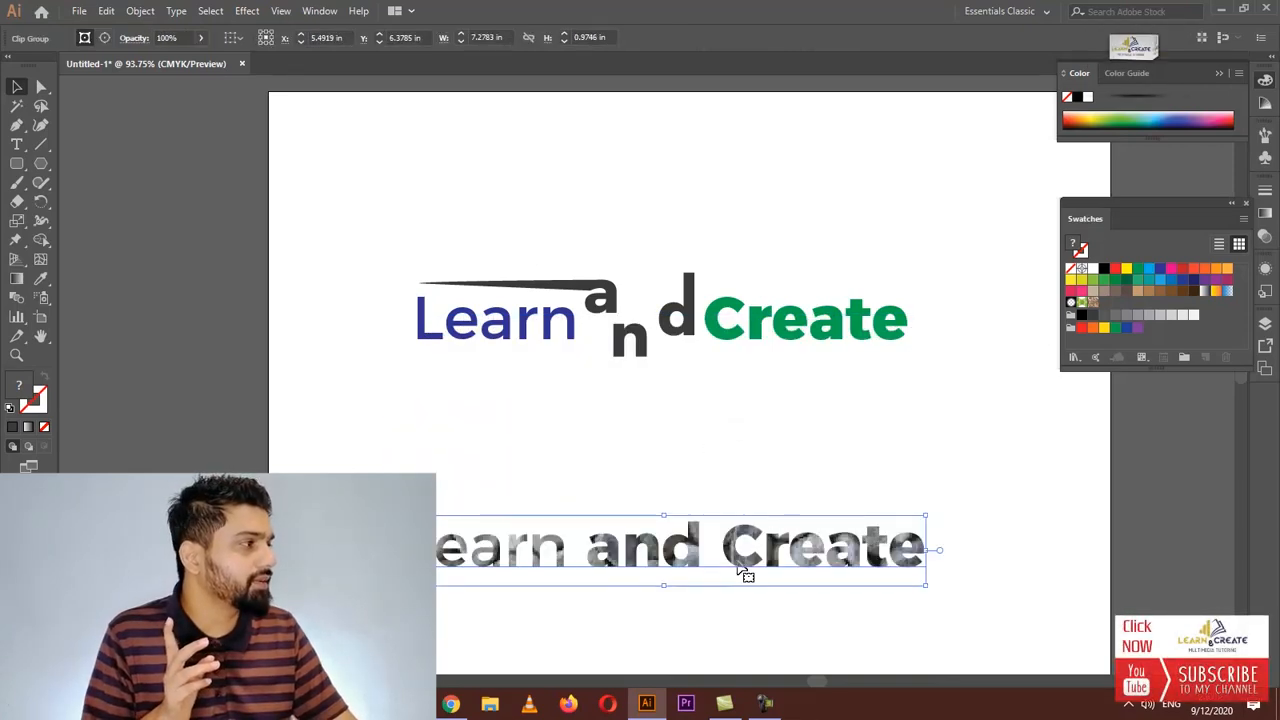
# Move the textured heading up to sit just below the distorted heading
pyautogui.moveTo(703, 556); pyautogui.dragTo(708, 508)
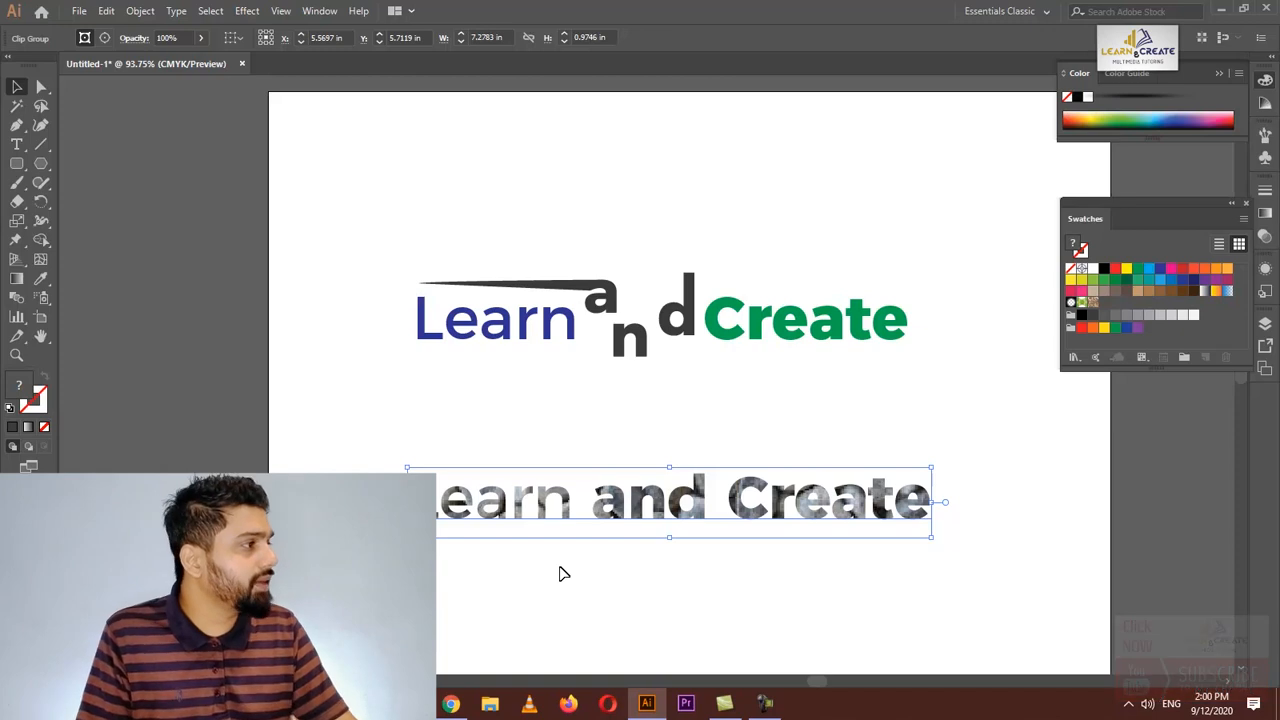
pyautogui.moveTo(651, 520); pyautogui.dragTo(652, 510)
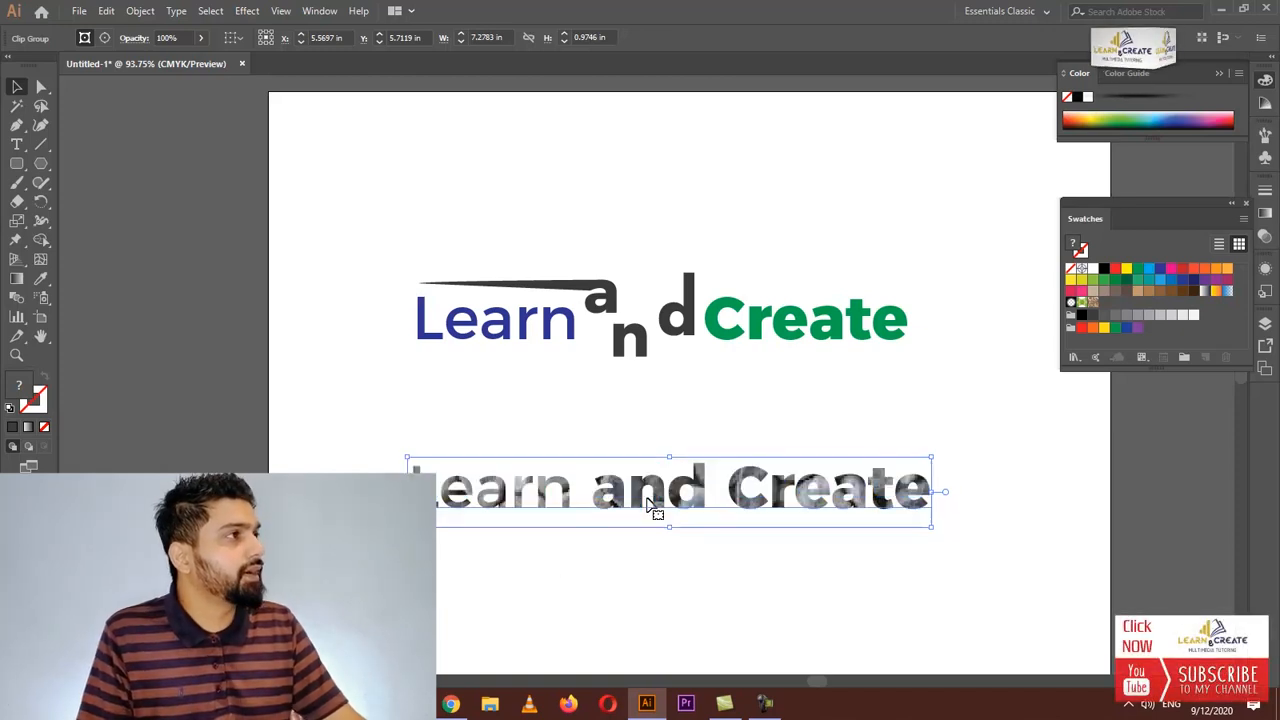
# Apply a Drop Shadow effect to the textured heading with preview on and blur set to 0.03 in
pyautogui.click(247, 11)
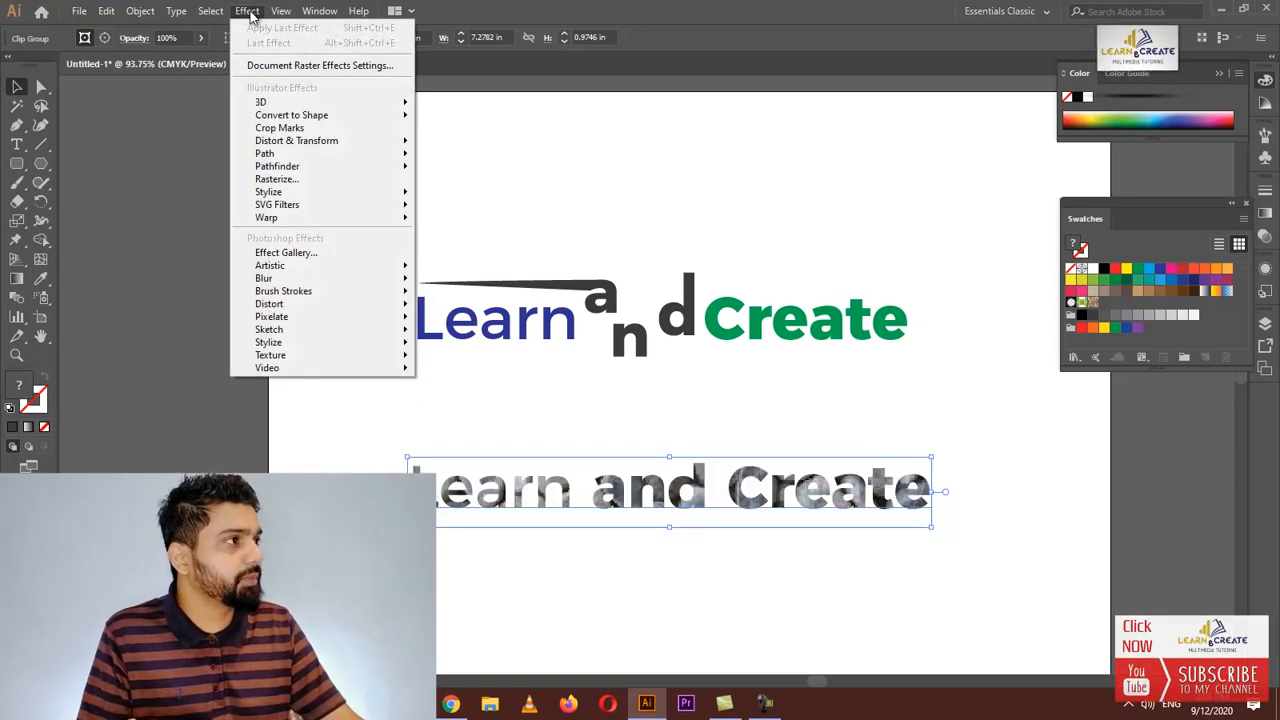
pyautogui.moveTo(280, 195)
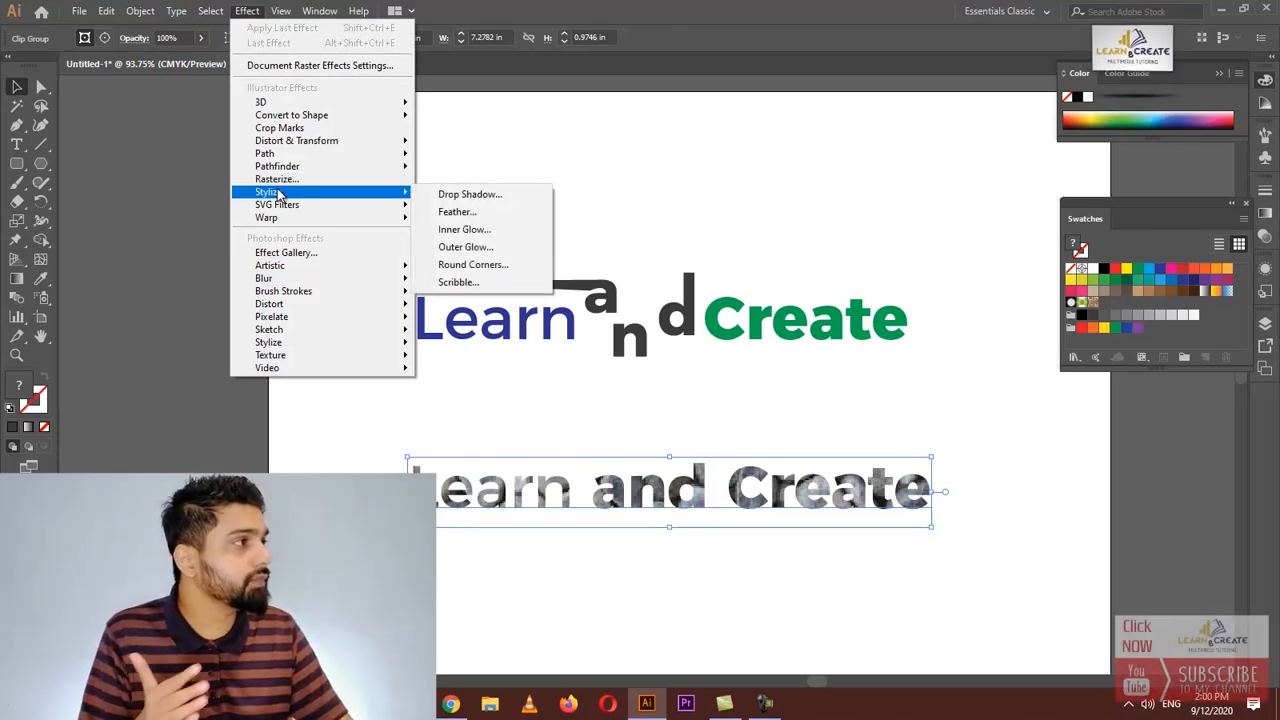
pyautogui.click(466, 195)
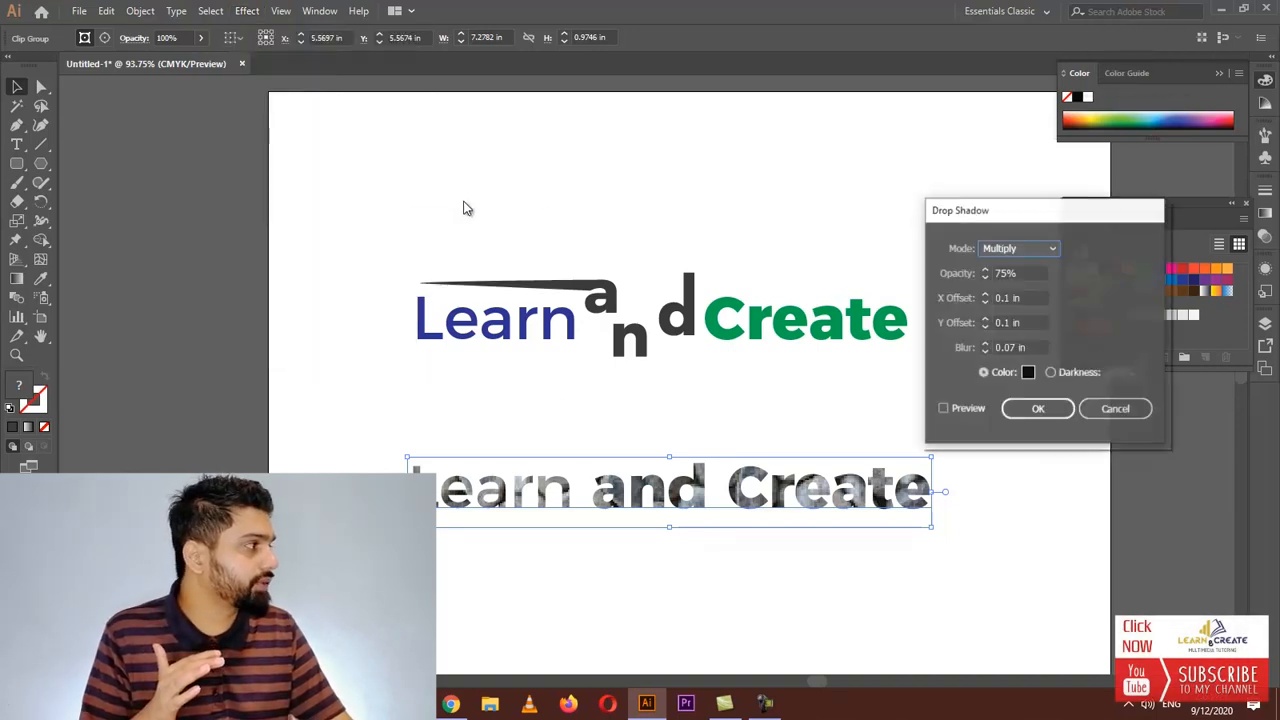
pyautogui.click(957, 409)
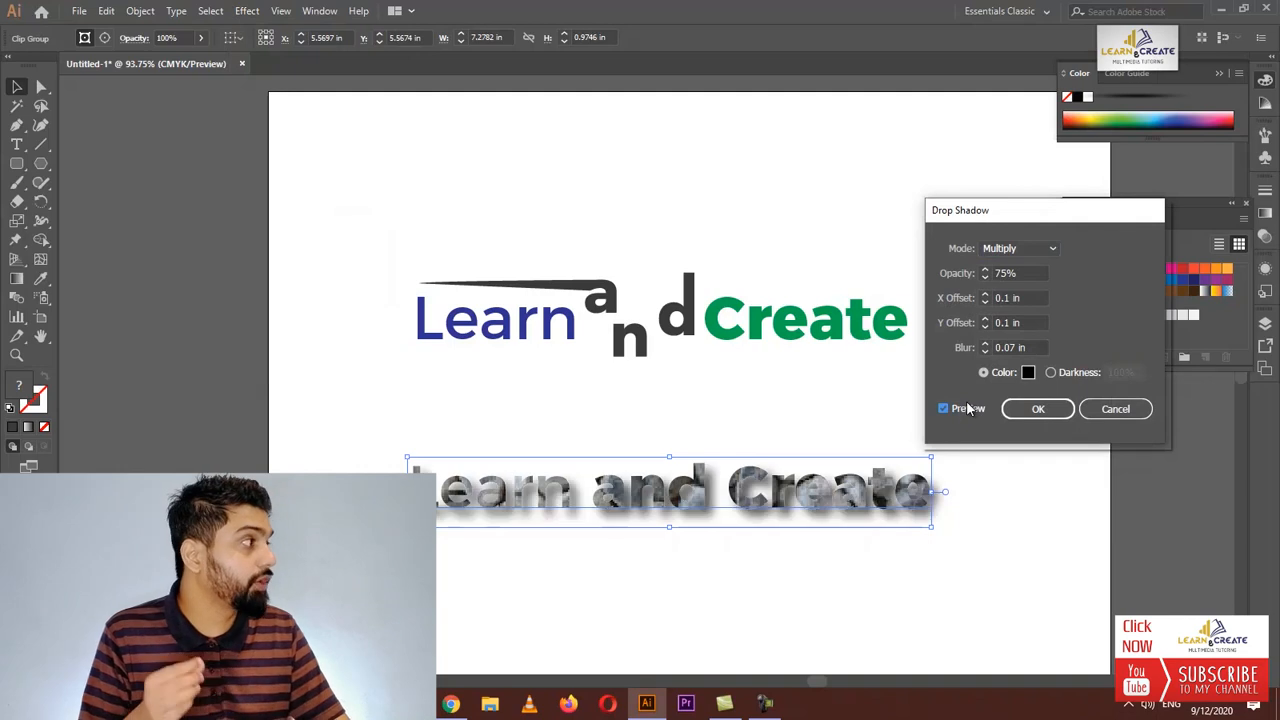
pyautogui.click(983, 352)
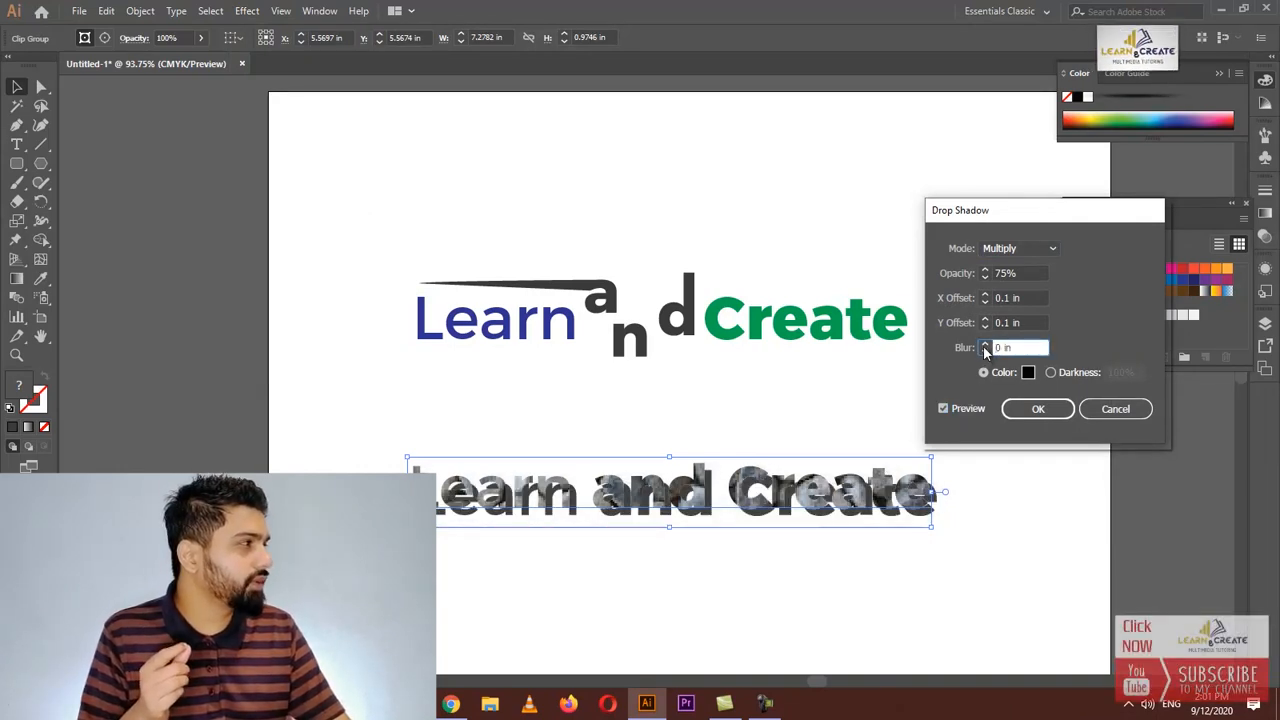
pyautogui.click(984, 344)
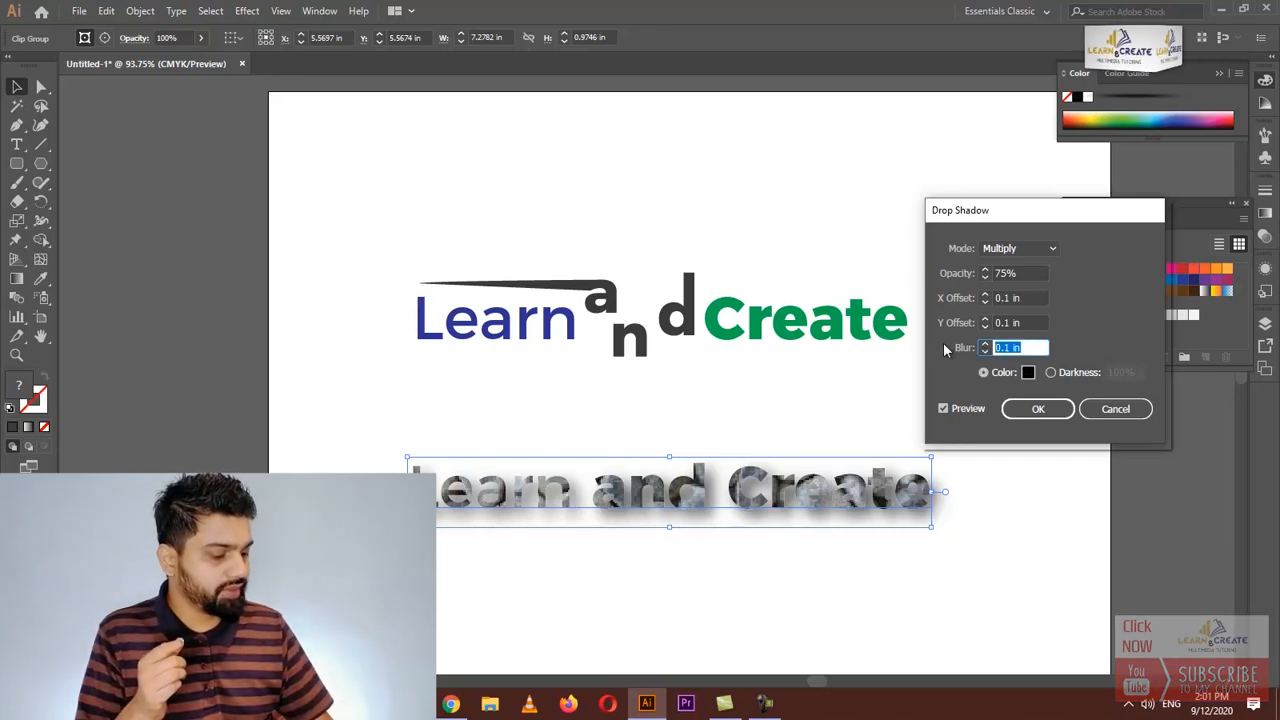
pyautogui.write('0.')
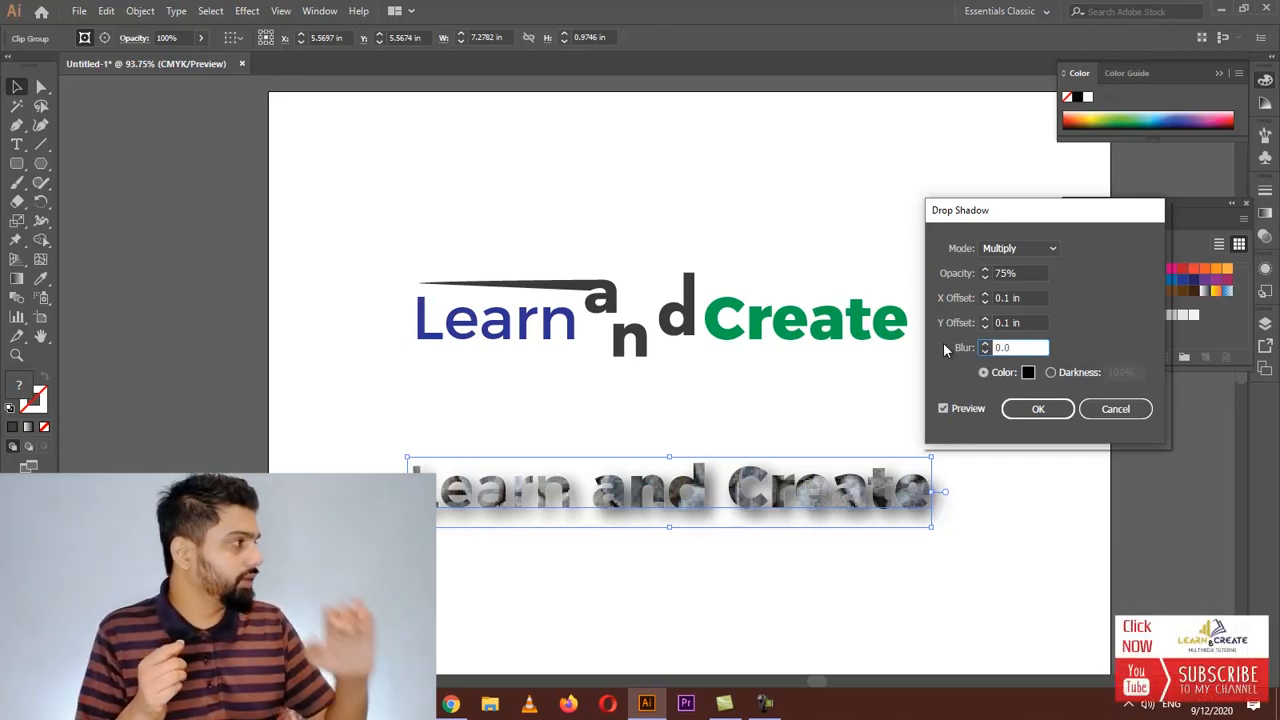
pyautogui.write('03')
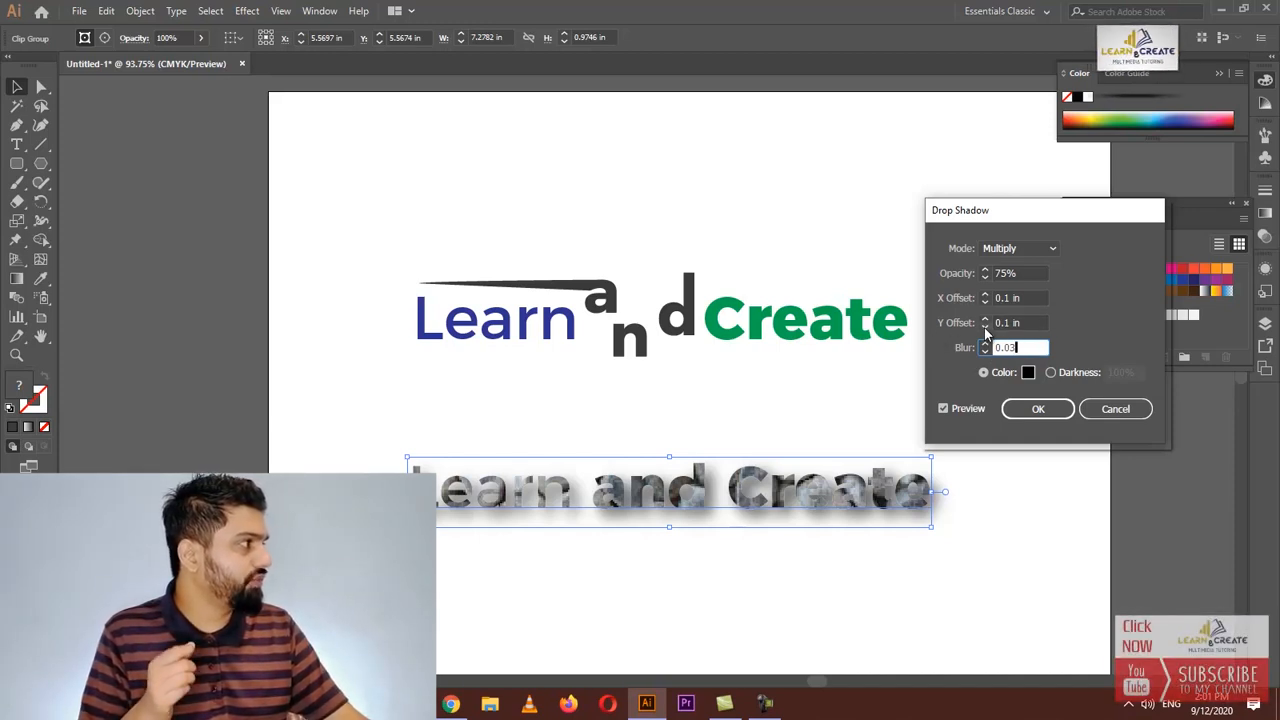
# Set the drop shadow's X and Y offsets to 0 in and blur to 0.02 in, apply it, and deselect
pyautogui.click(985, 327)
pyautogui.click(986, 328)
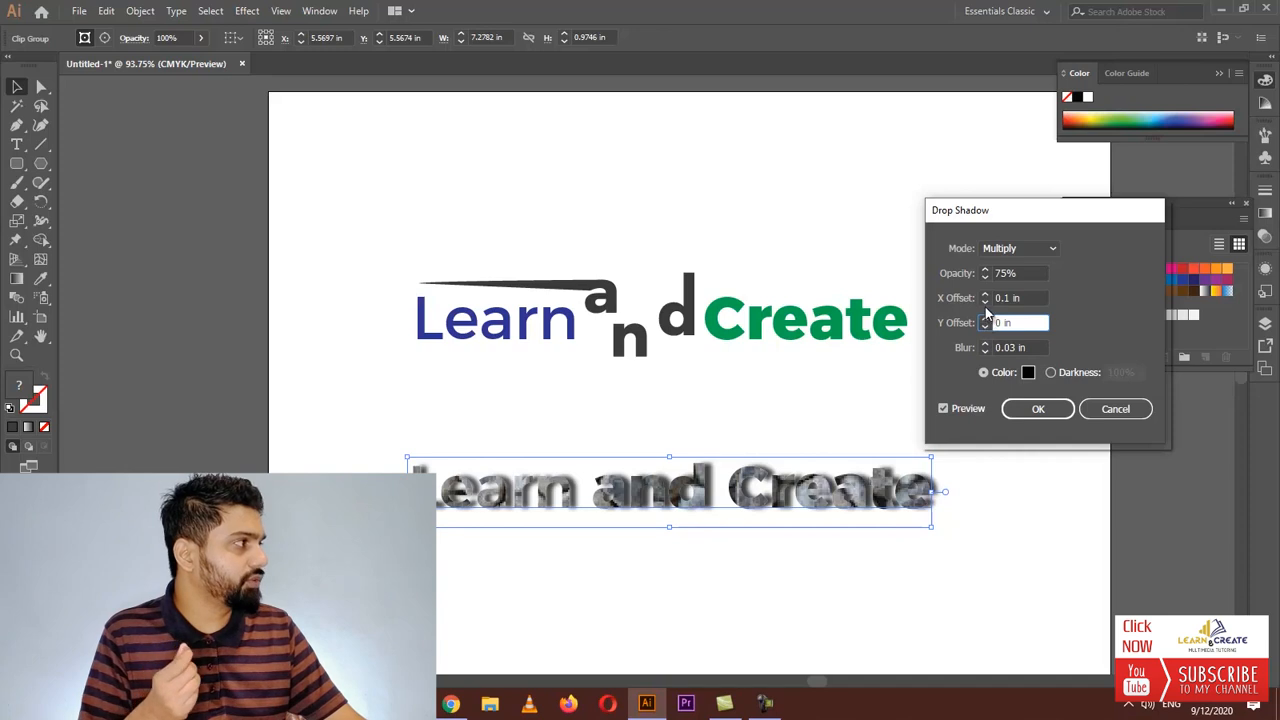
pyautogui.click(986, 304)
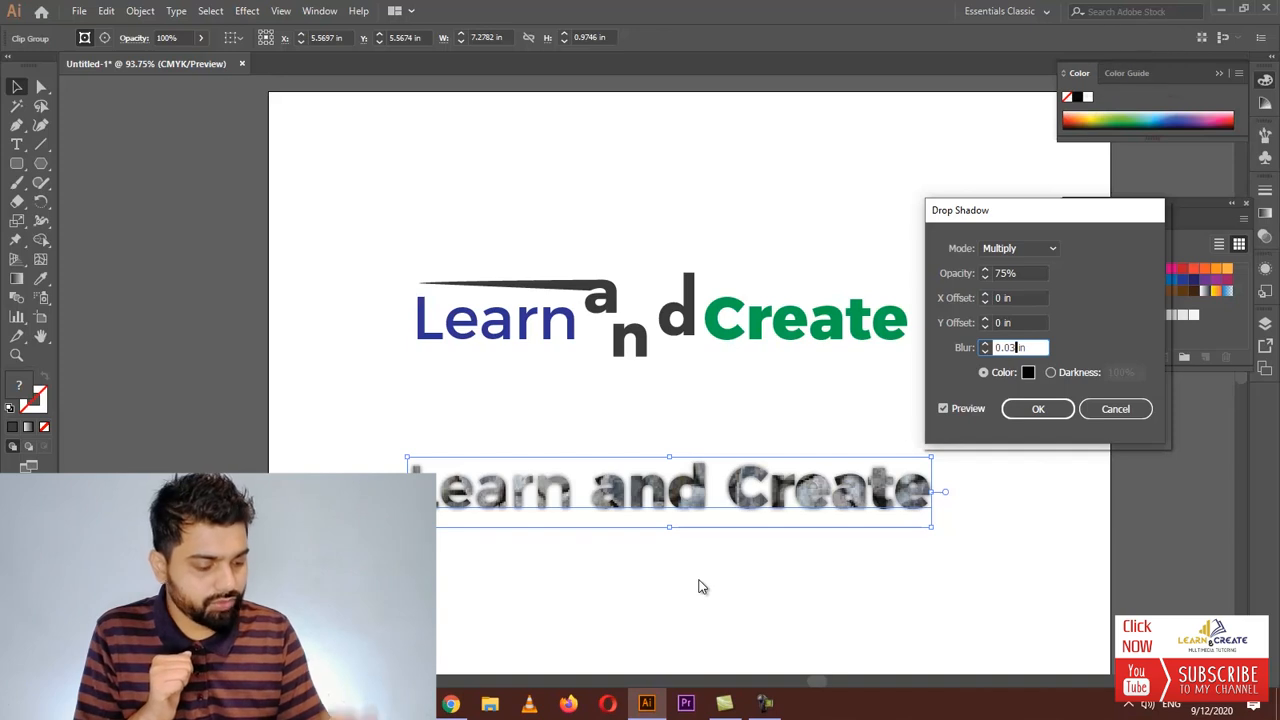
pyautogui.press('BackSpace')
pyautogui.write('2')
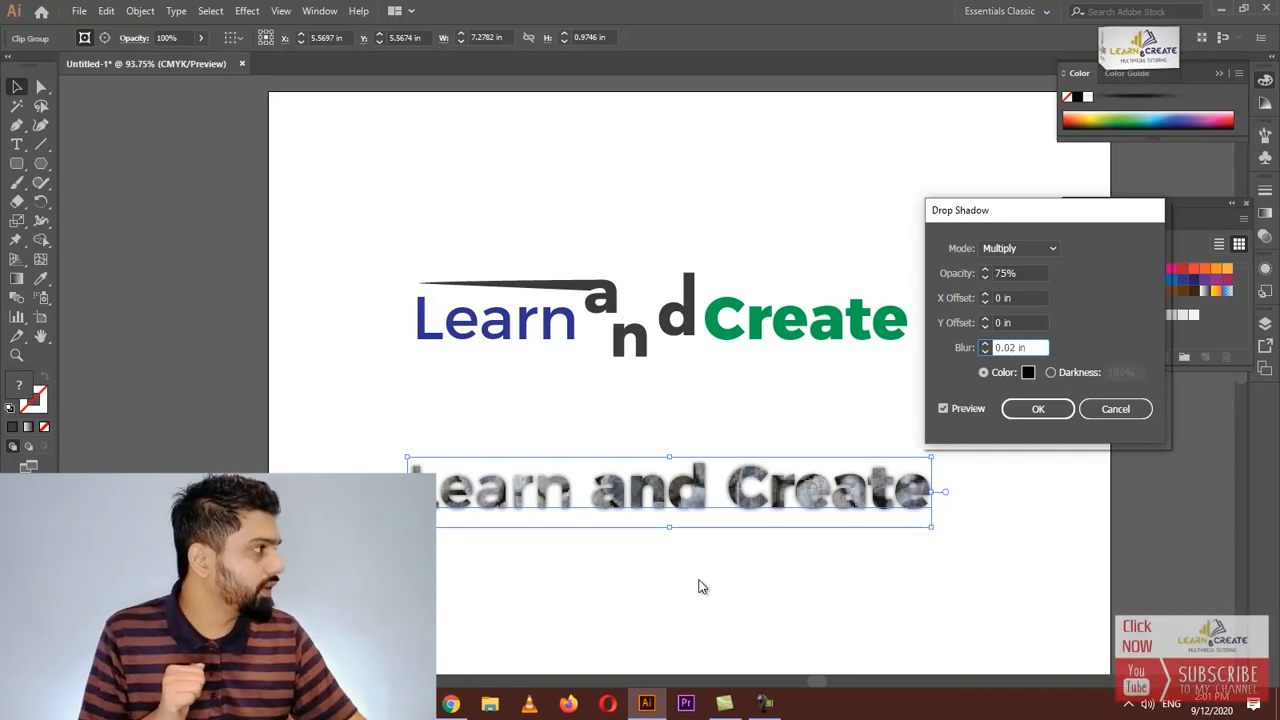
pyautogui.click(942, 410)
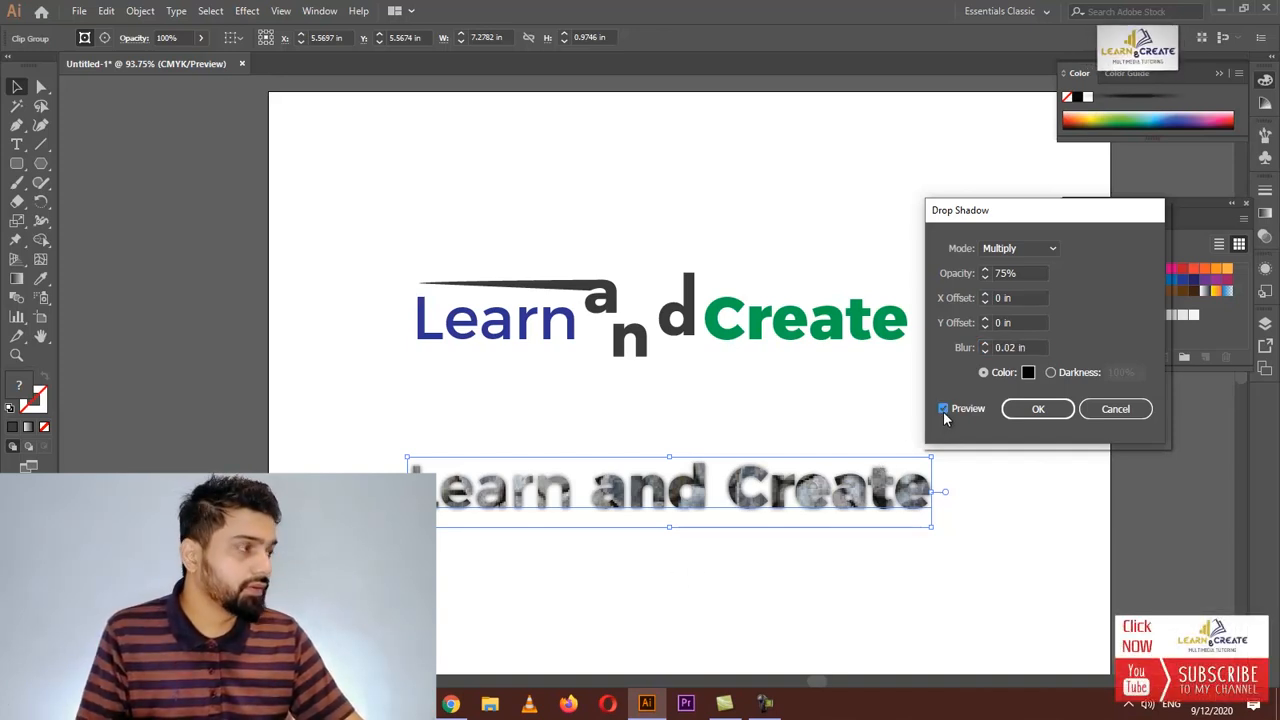
pyautogui.click(943, 409)
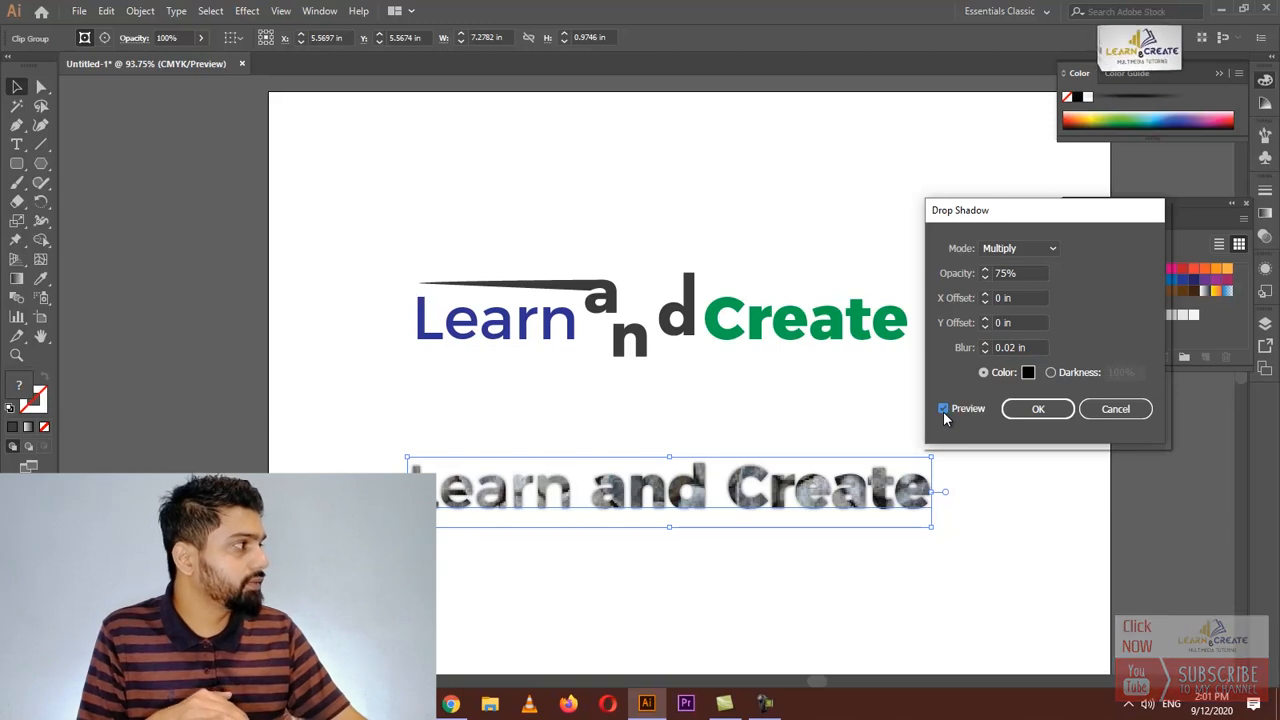
pyautogui.click(1037, 410)
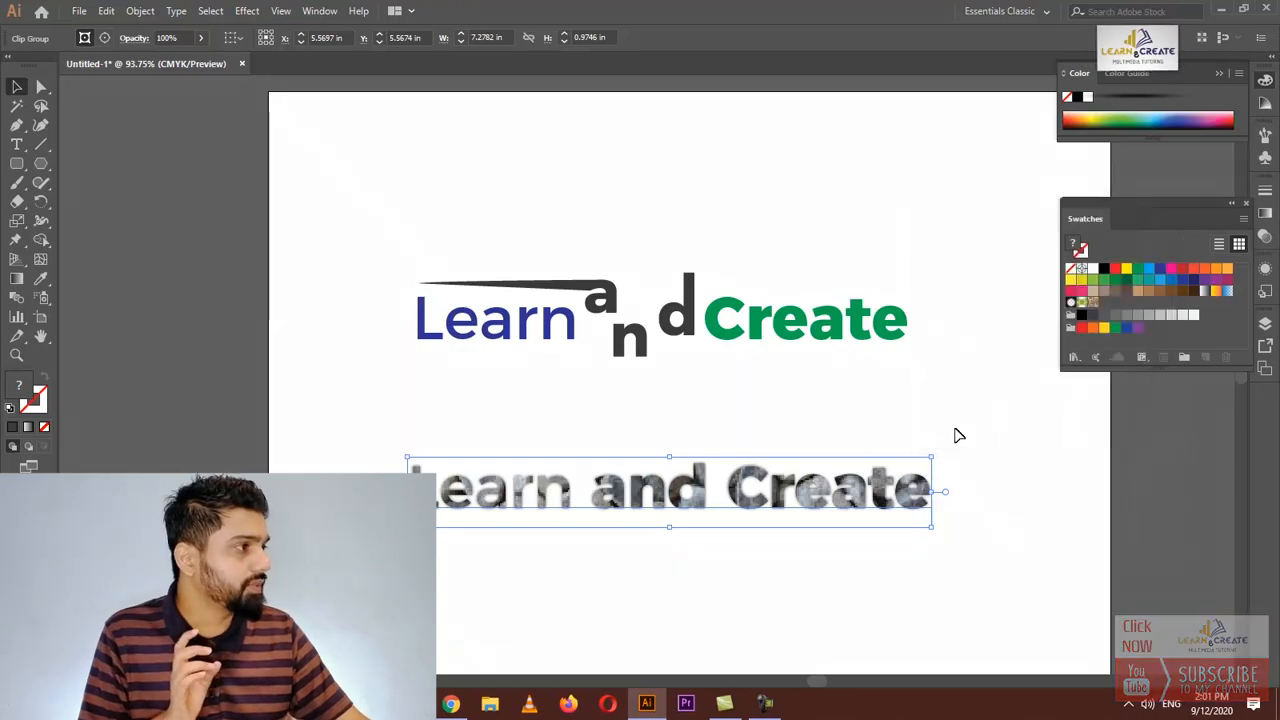
pyautogui.click(726, 591)
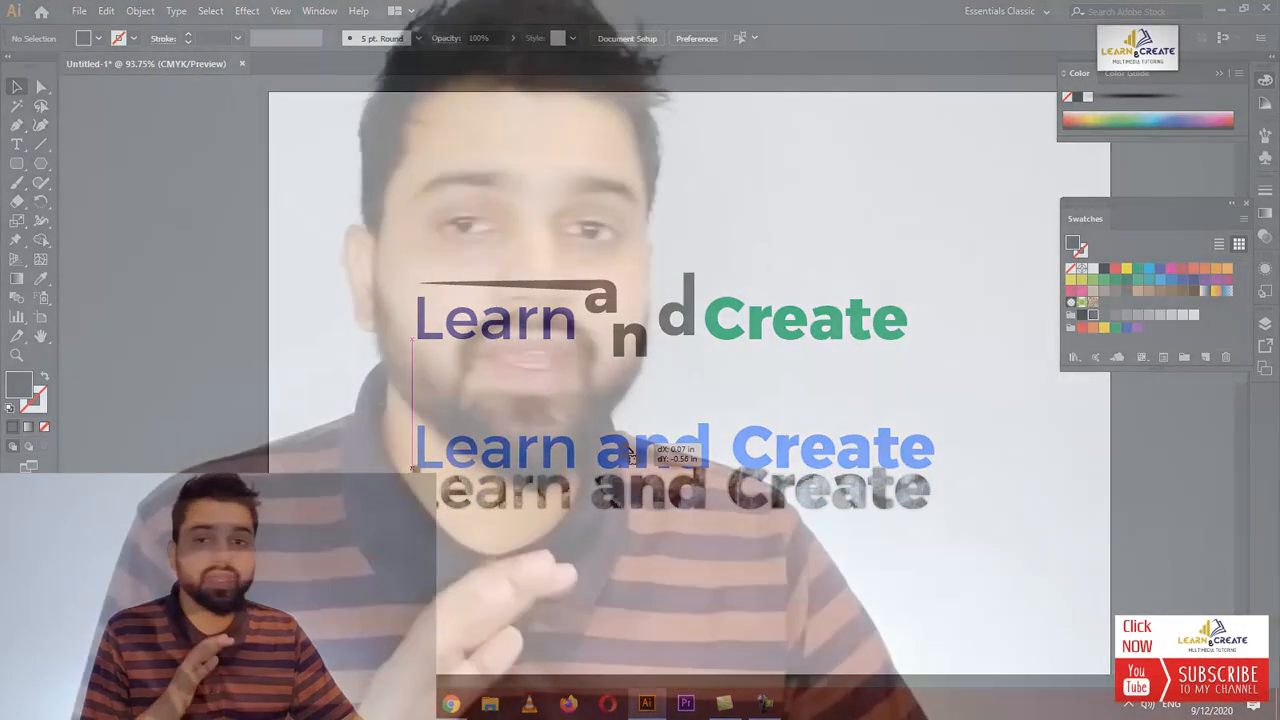